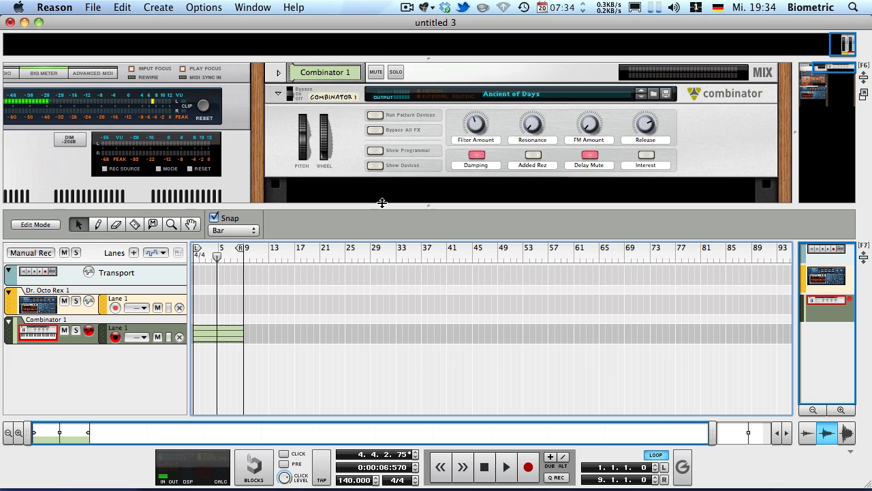
Step: Play the song from the start with the Dr. Octo Rex 1 track selected, and select the Combinator 1 track
key(shift+Return)
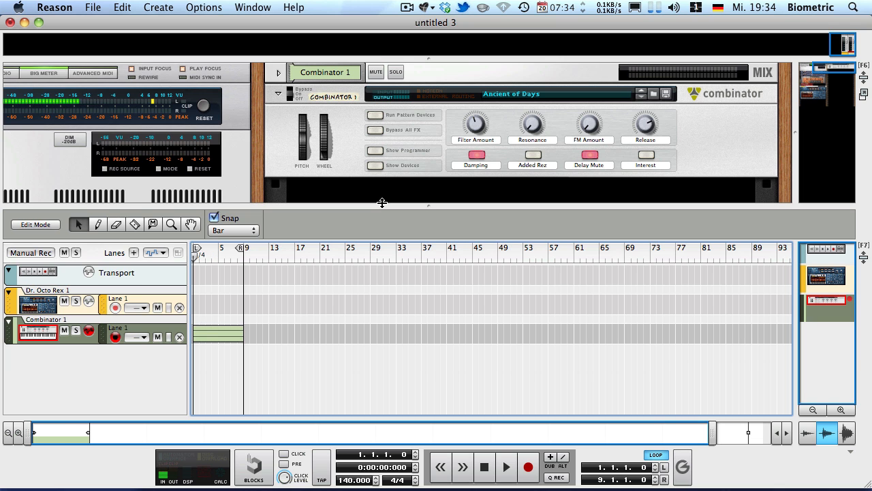
drag(310, 404, 314, 404)
click(29, 305)
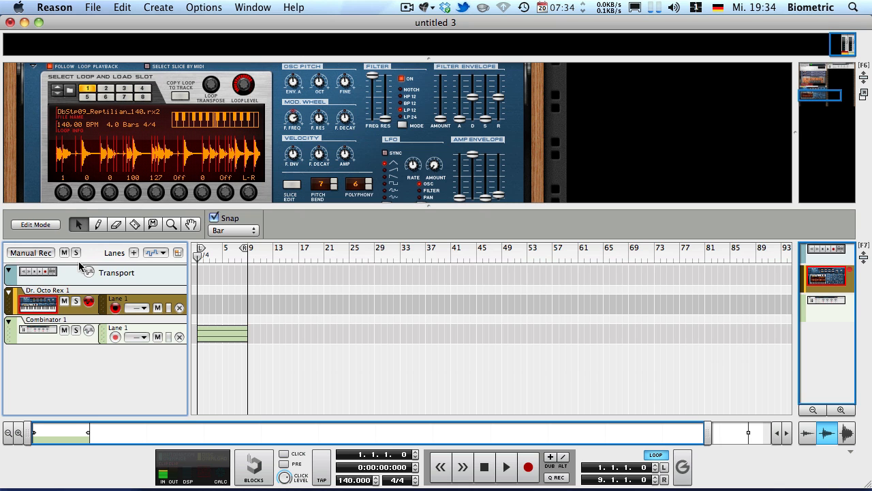
key(space)
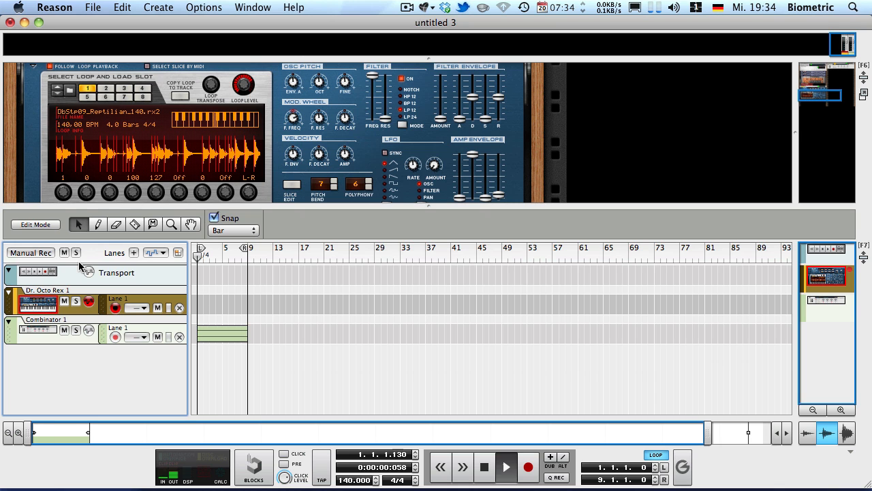
click(42, 326)
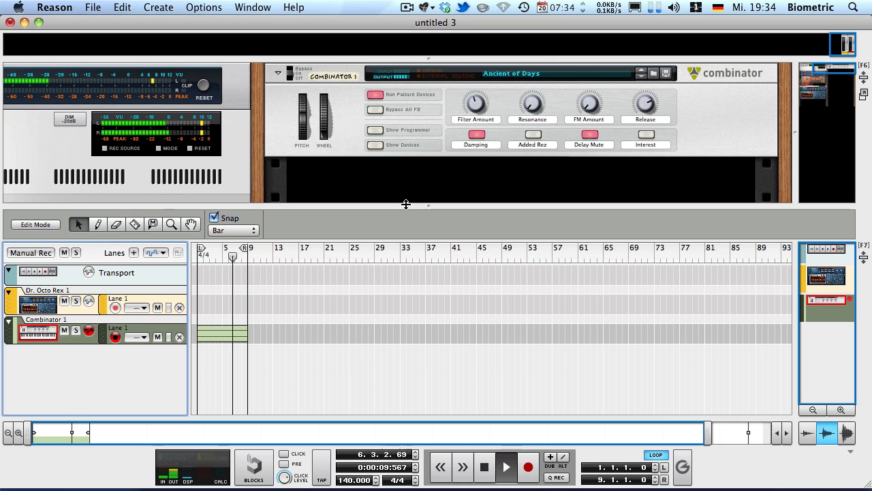
Step: Enlarge the rack area downwards until it covers the sequencer
drag(406, 204, 391, 350)
scroll(393, 241, down, 4)
scroll(395, 240, up, 5)
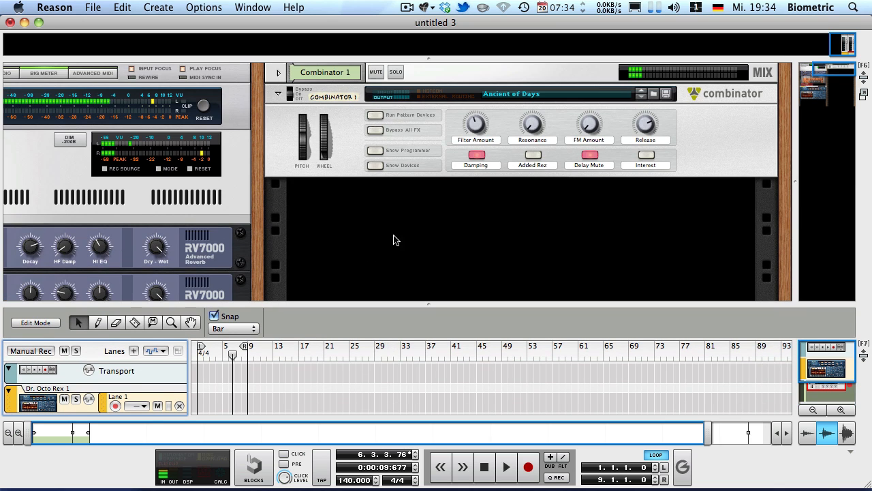
drag(424, 311, 425, 426)
Step: Create a Pulsar Dual LFO in the empty rack space below Combinator 1
right_click(372, 272)
mouse_move(402, 386)
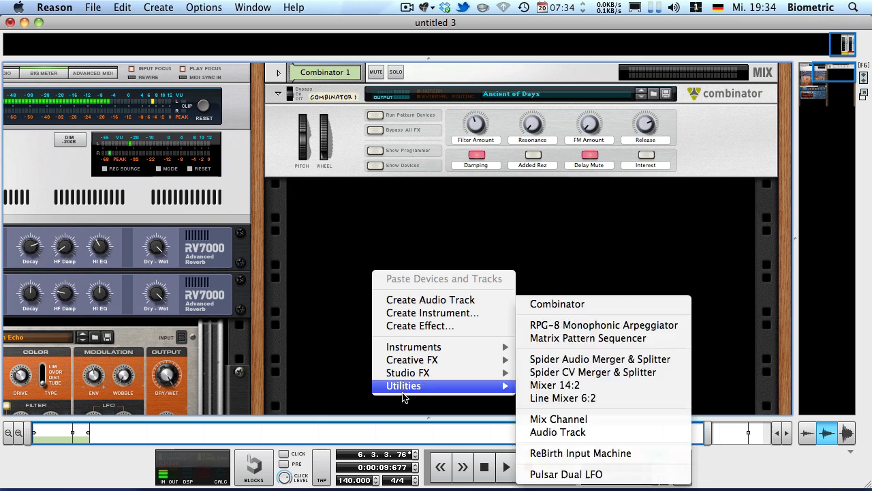
click(286, 333)
right_click(488, 264)
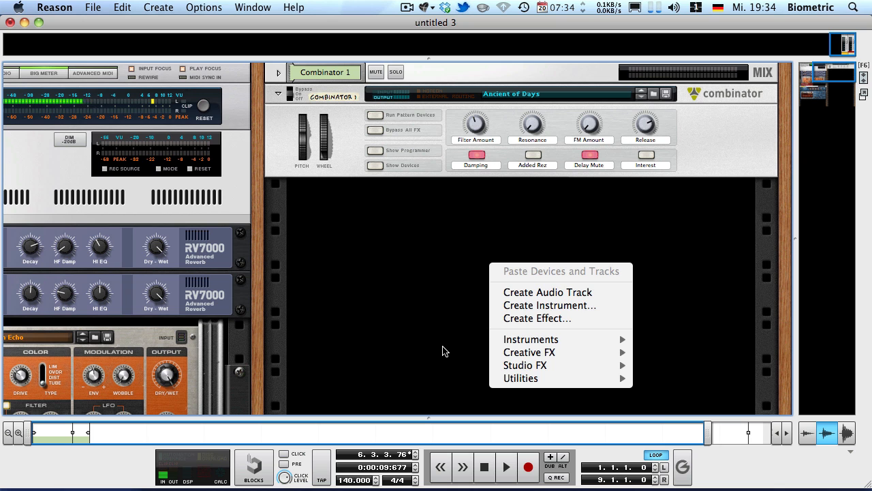
mouse_move(515, 380)
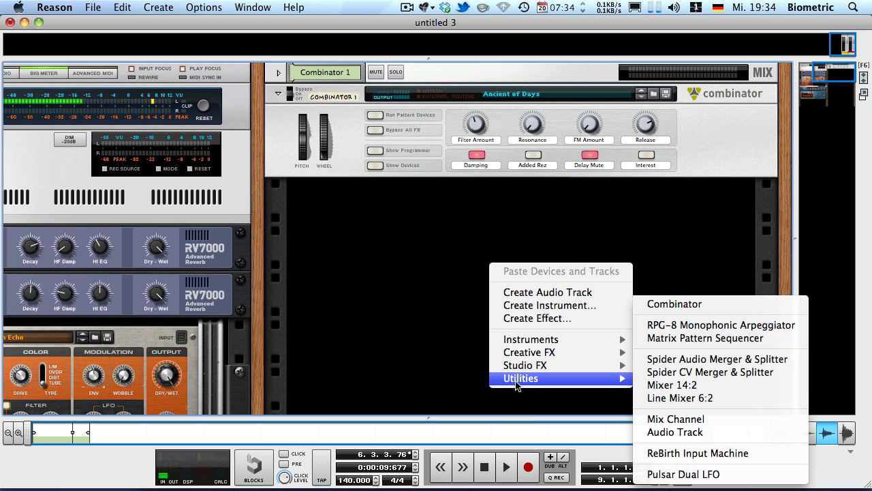
click(703, 474)
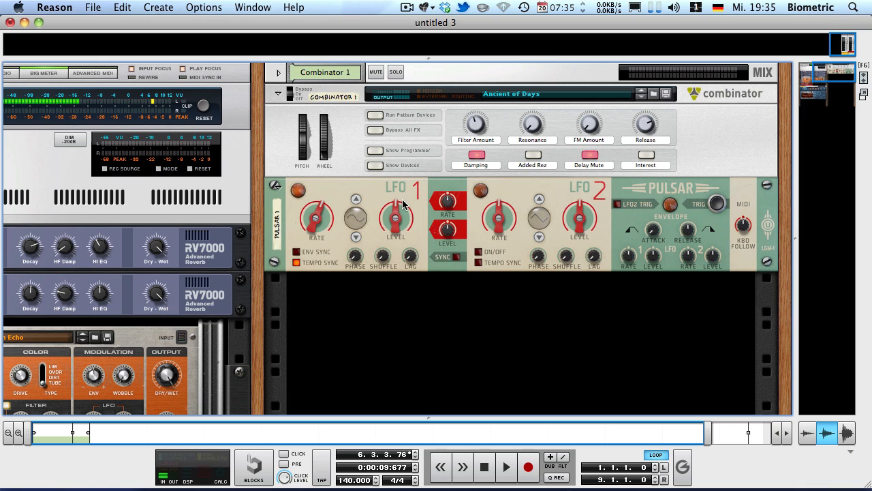
Step: Cable the Pulsar's first LFO 1 CV output to the Combinator's Rotary 1 modulation input on the rear, and return to the rack's front
mouse_move(392, 206)
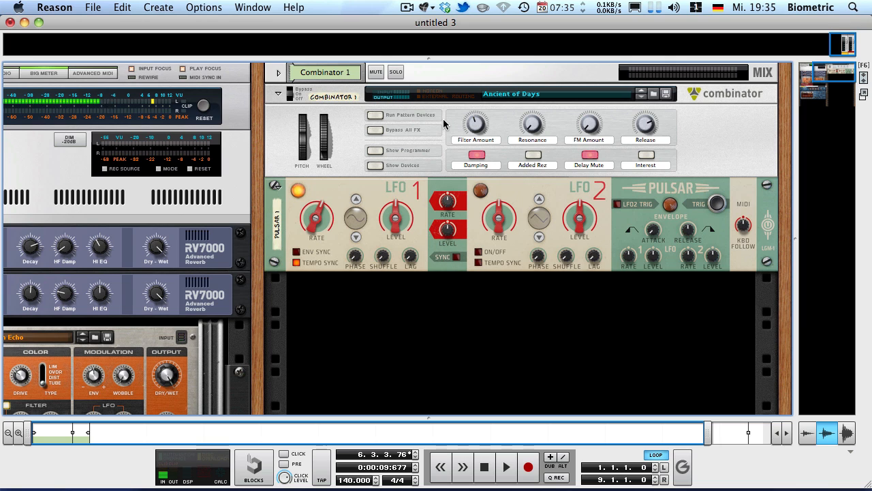
key(Tab)
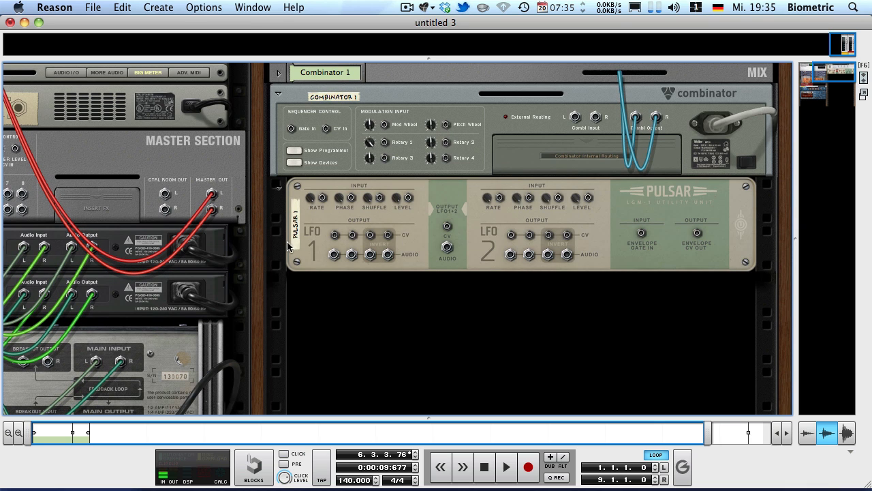
drag(336, 240, 385, 143)
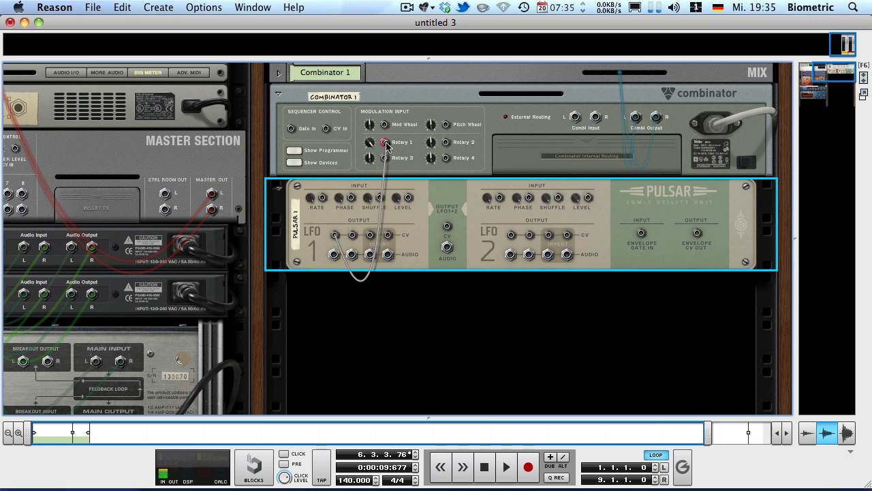
key(Tab)
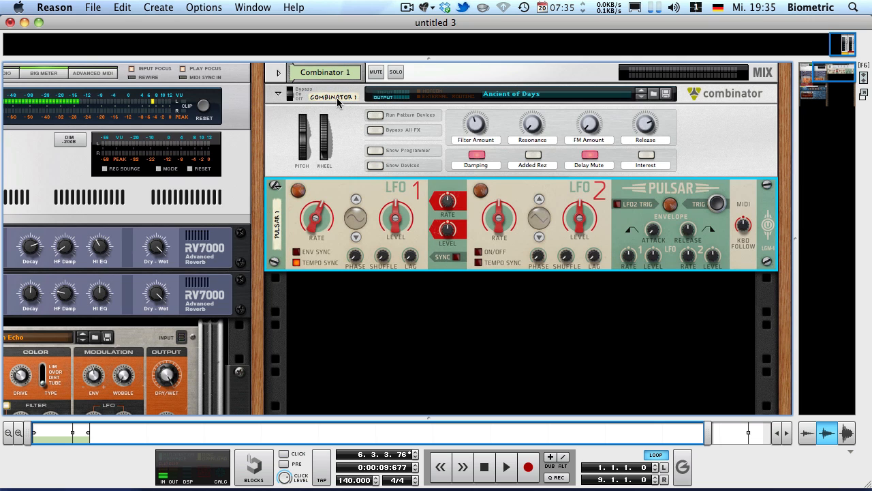
Step: Set LFO 1's synced rate to 3/4 and play the song from the start
key(shift+Return)
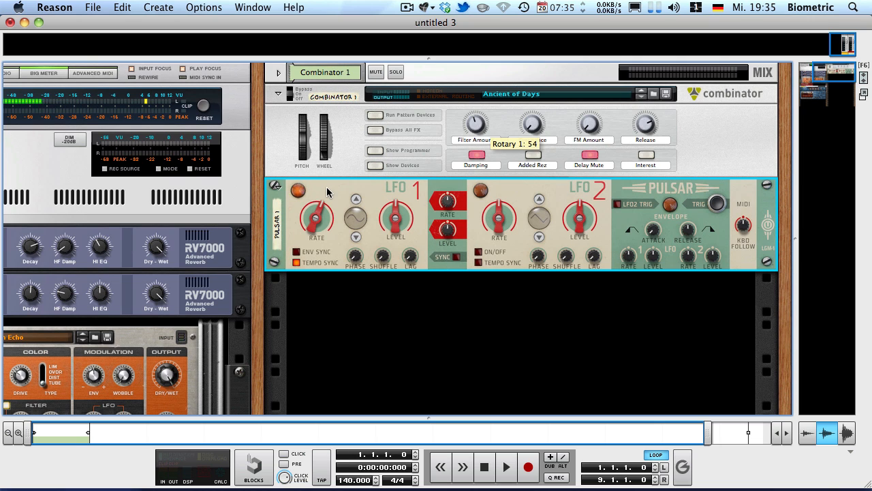
drag(318, 216, 313, 232)
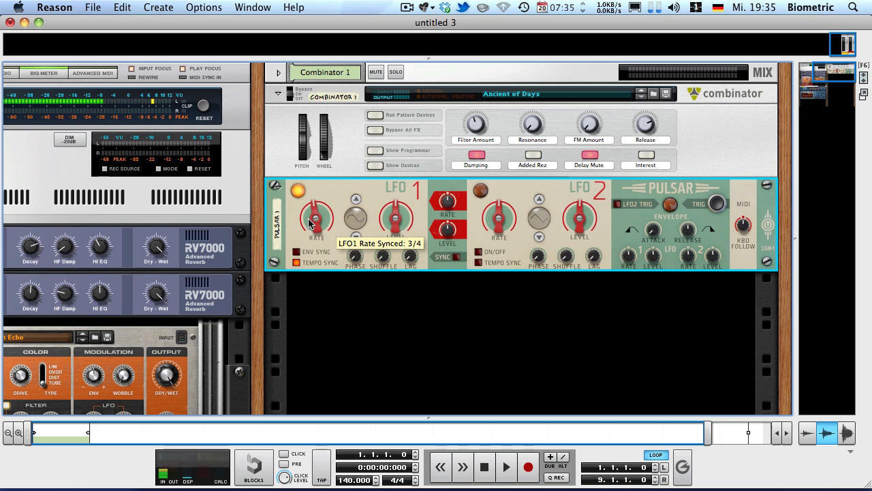
key(space)
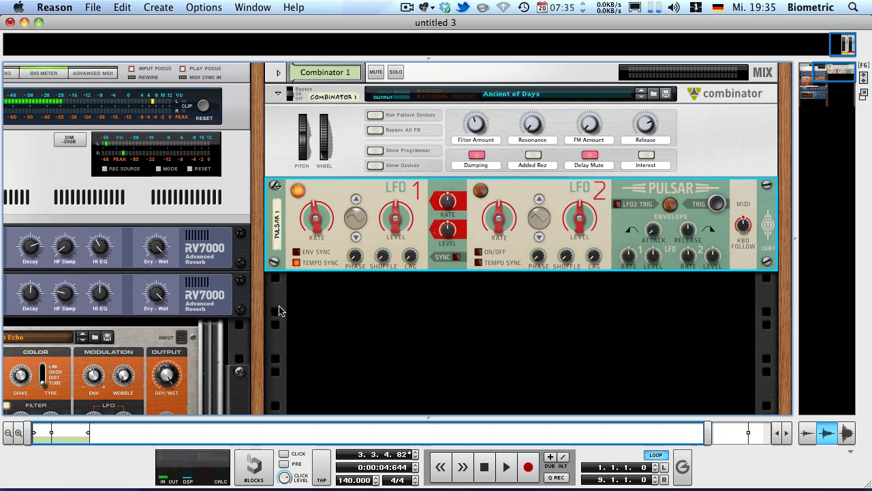
Step: Turn off tempo sync for LFO 1 and adjust its free-running rate, checking the sound during playback
click(296, 263)
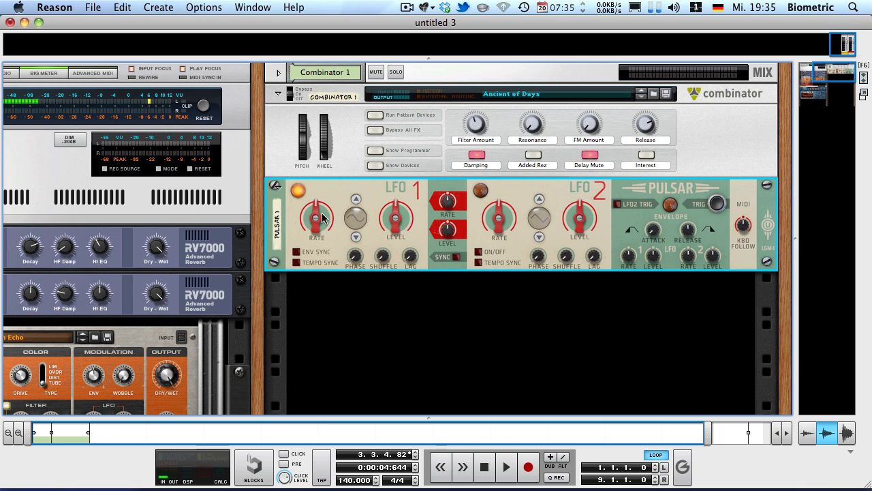
drag(323, 218, 253, 197)
key(space)
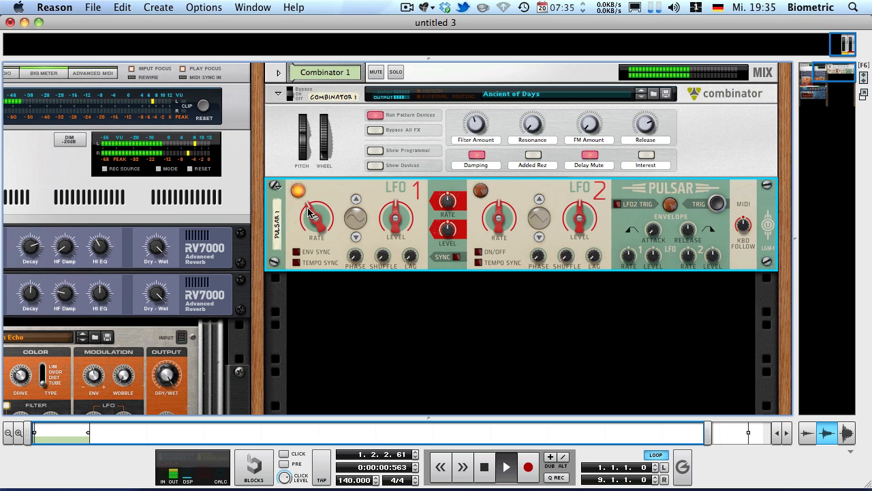
drag(306, 216, 308, 220)
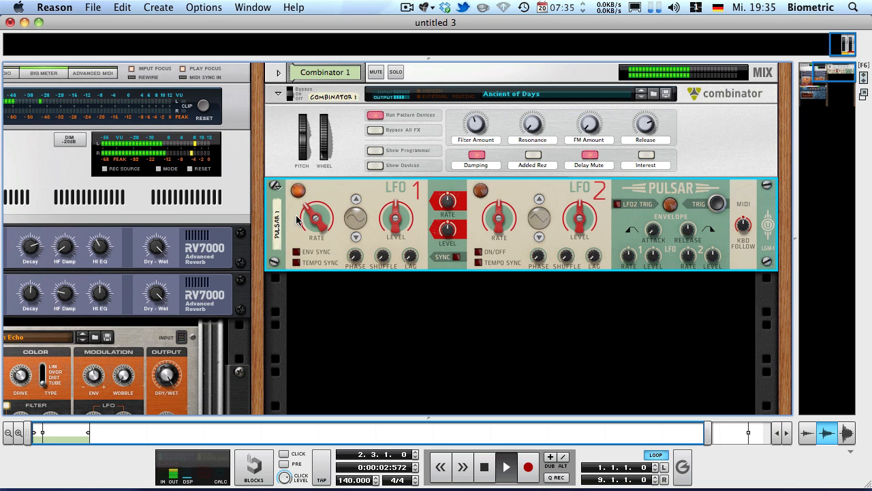
click(396, 293)
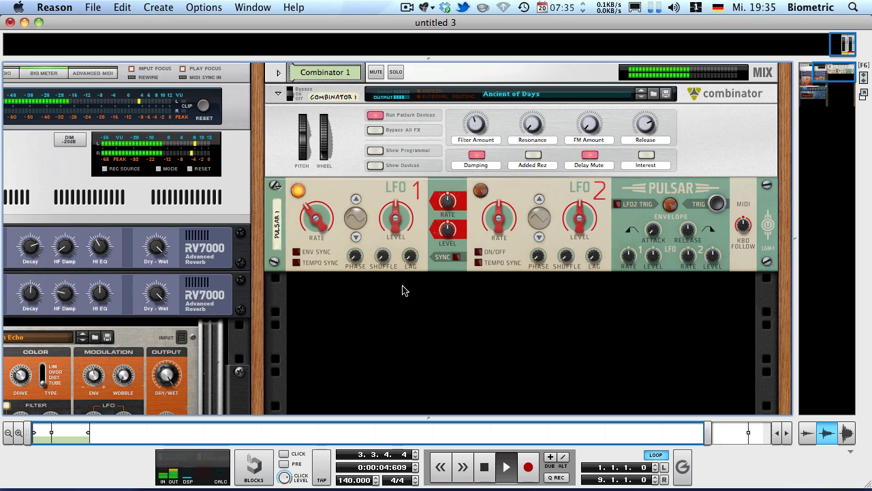
key(space)
Step: Lower LFO 1's level to 0%, and sweep it up to 100% during playback
click(358, 218)
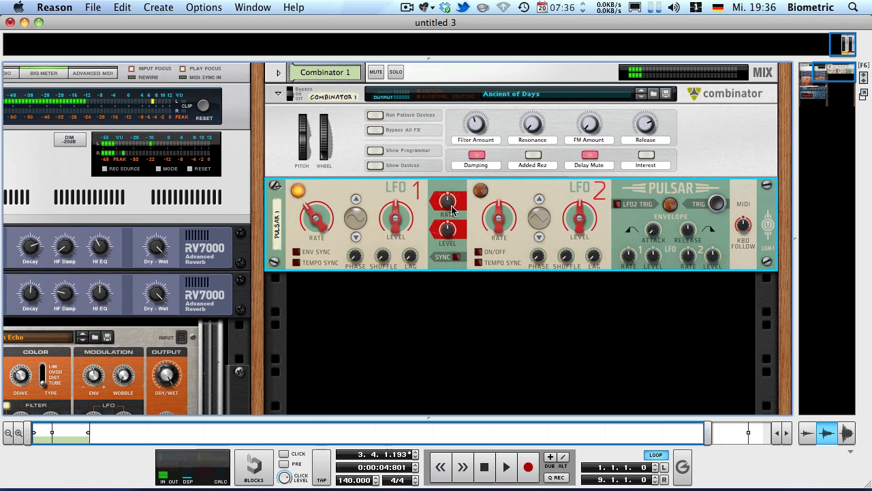
mouse_move(392, 221)
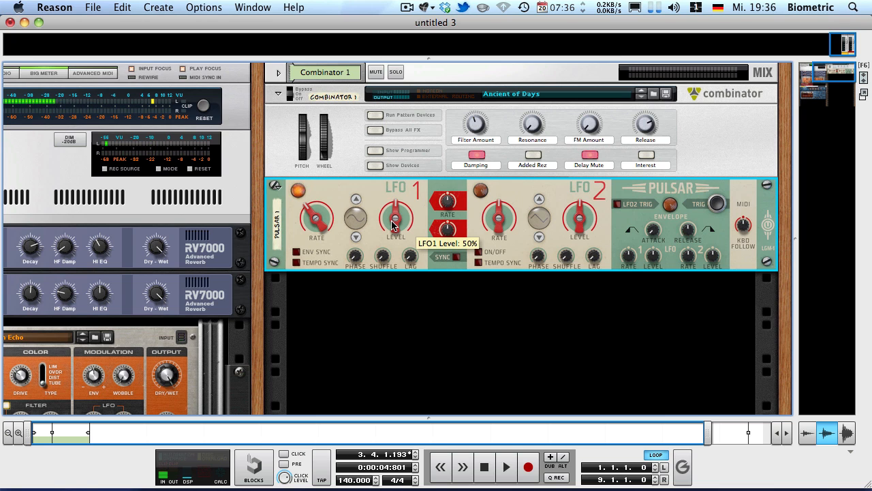
drag(393, 225, 399, 219)
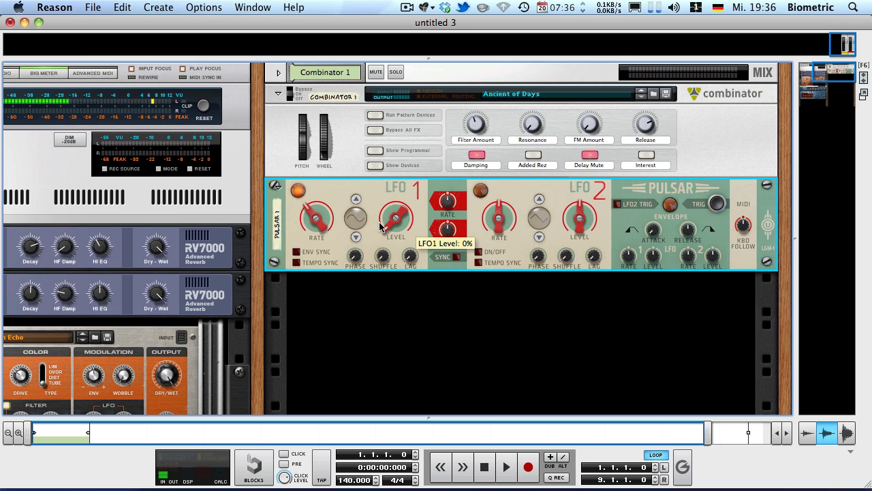
key(space)
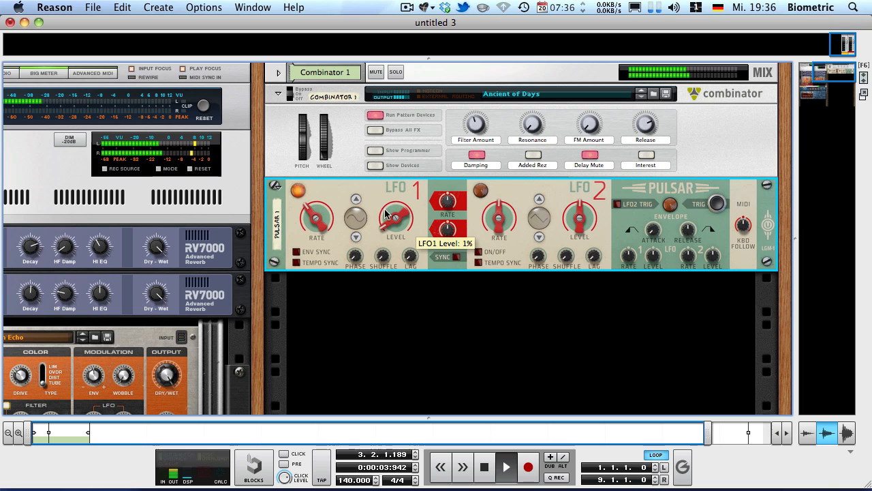
drag(399, 218, 317, 38)
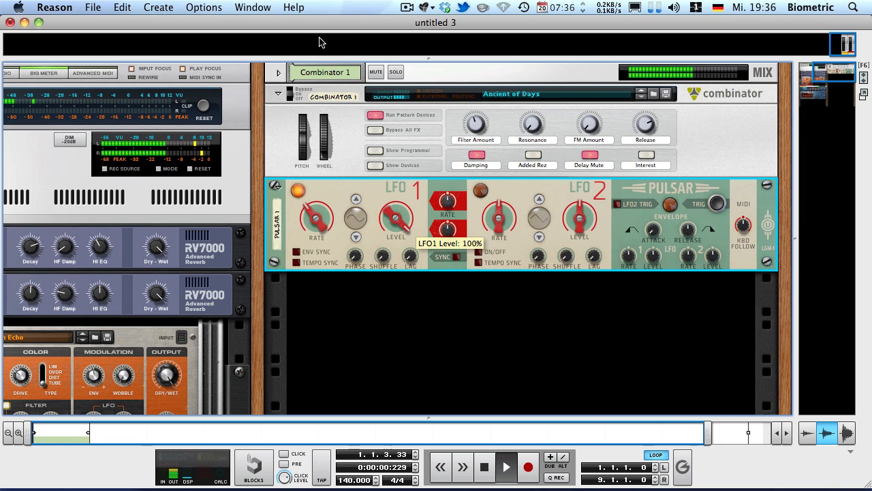
drag(318, 39, 360, 365)
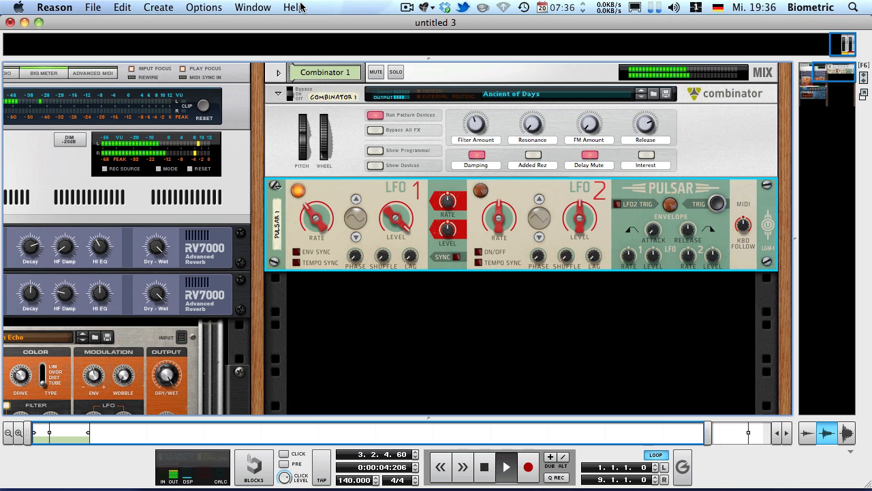
key(space)
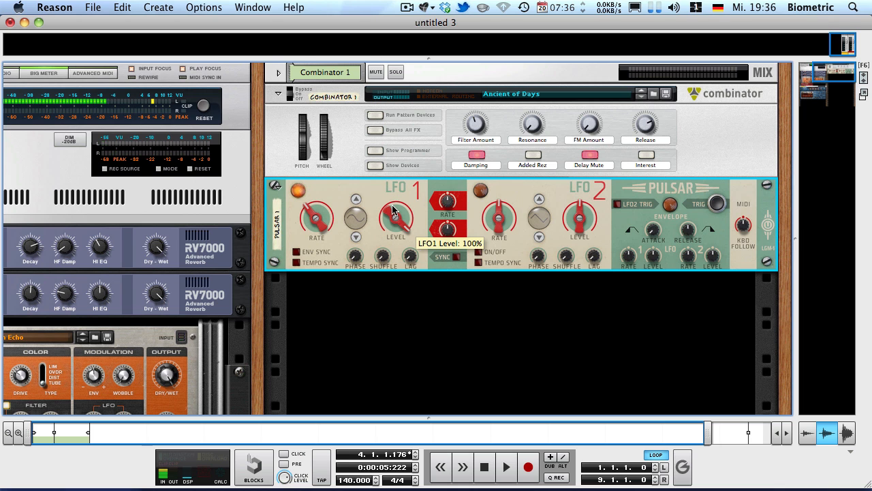
Step: Create a Thor synthesizer in the empty rack space below the Pulsar
scroll(409, 225, down, 3)
right_click(438, 240)
mouse_move(504, 340)
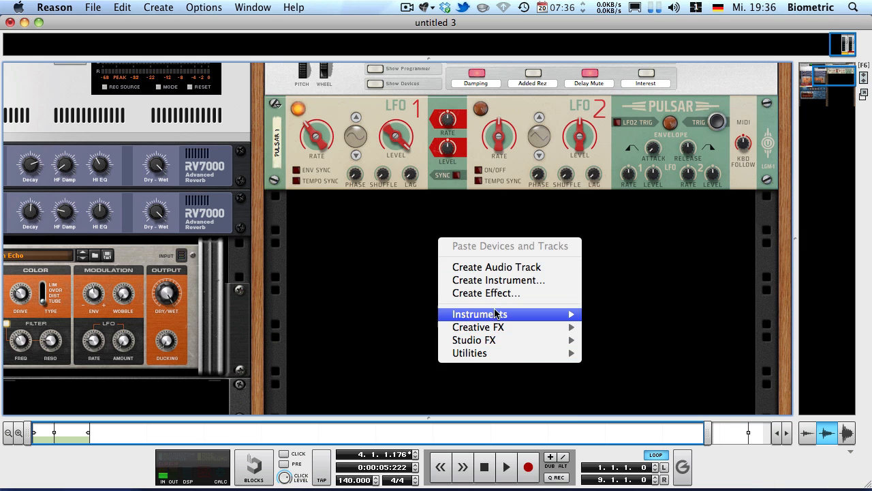
mouse_move(504, 315)
click(634, 296)
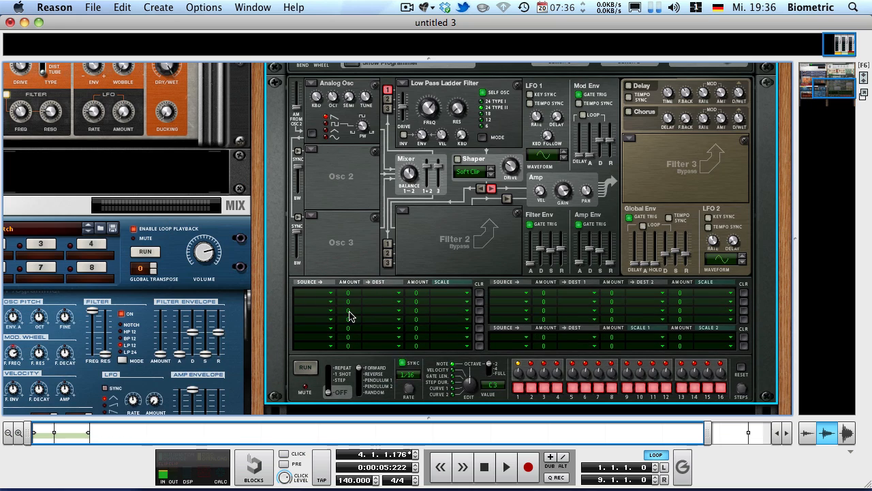
Step: Try different destination amounts in the first row of Thor's modulation matrix, and delete the Thor device
drag(359, 297, 351, 270)
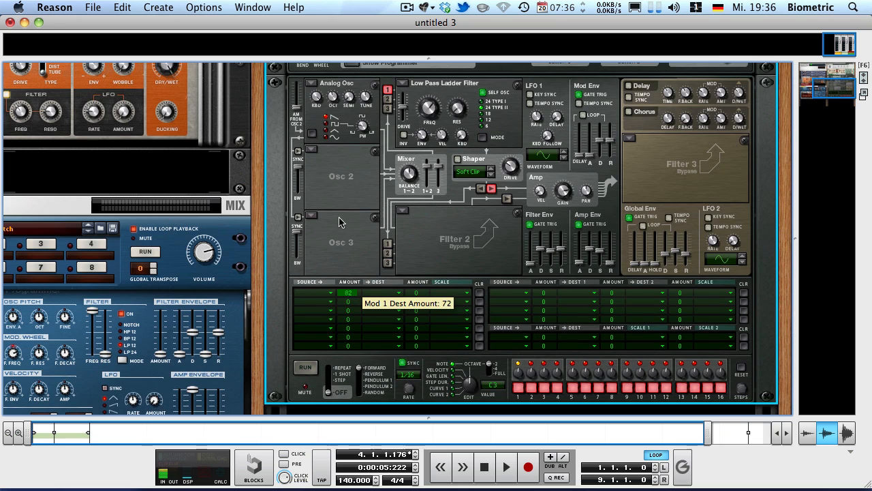
drag(341, 222, 334, 276)
scroll(368, 290, up, 5)
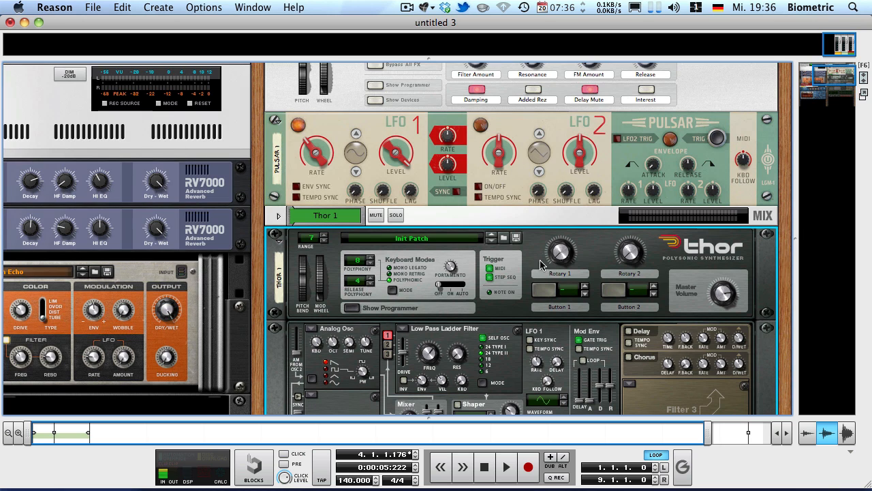
key(BackSpace)
key(Return)
Step: Play the song from the start with the Pulsar selected to hear LFO 1's modulation, and stop playback
key(shift+Return)
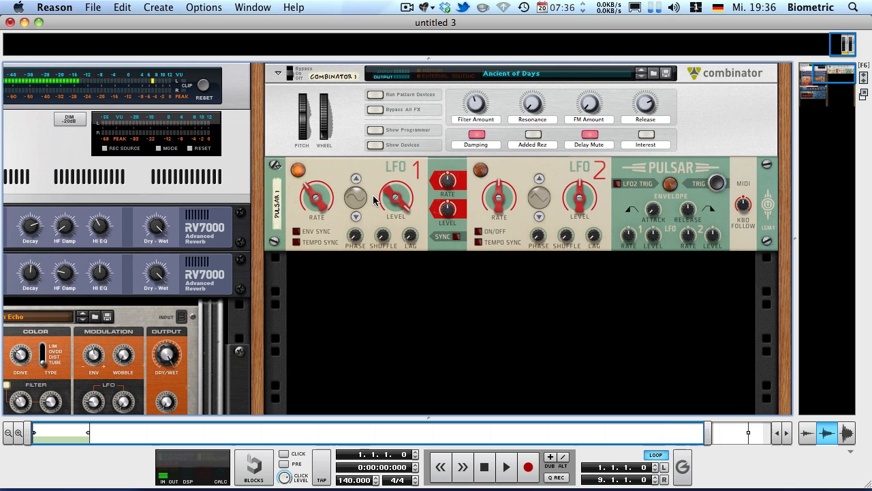
click(374, 203)
key(space)
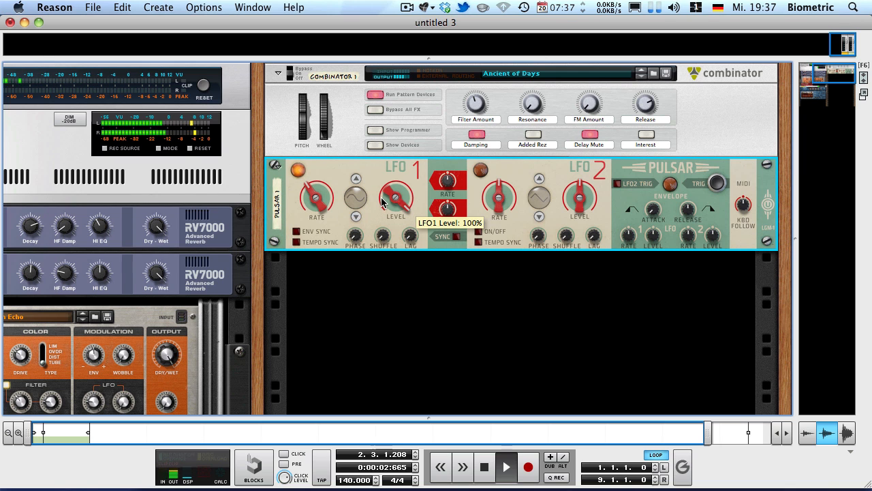
key(space)
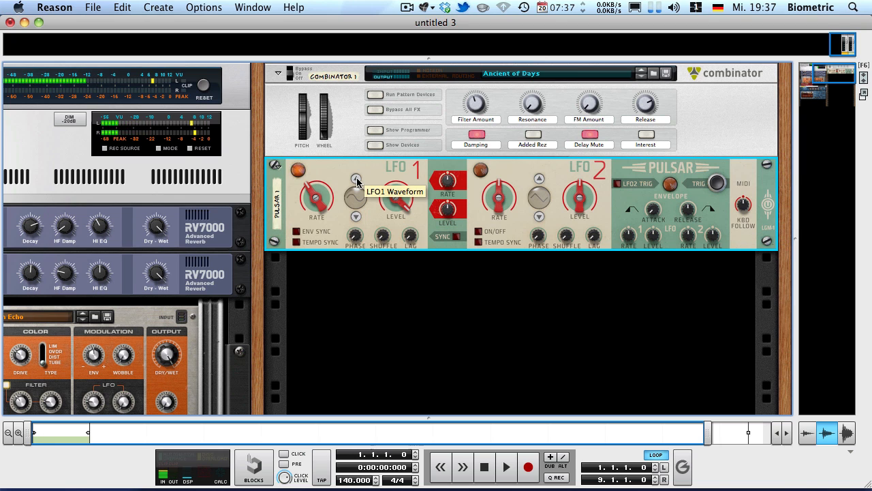
Step: Play the song and step LFO 1's waveform through the square and sawtooth shapes up to Slope
key(space)
click(356, 179)
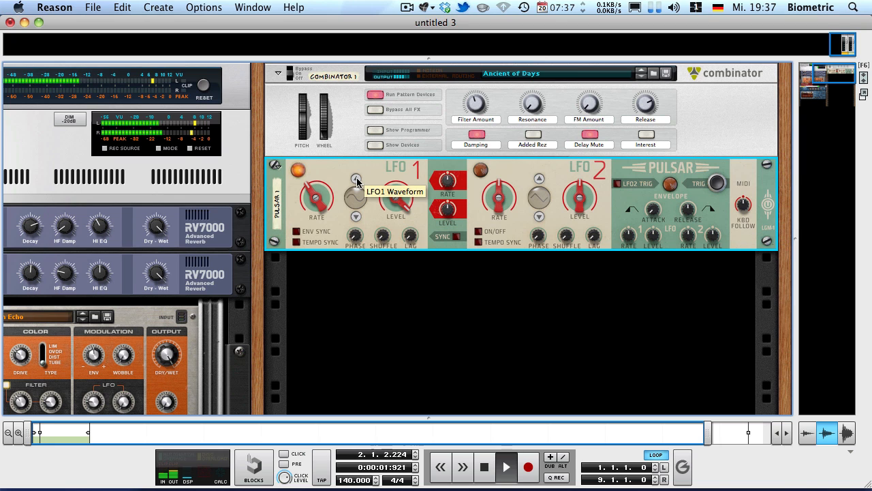
click(356, 179)
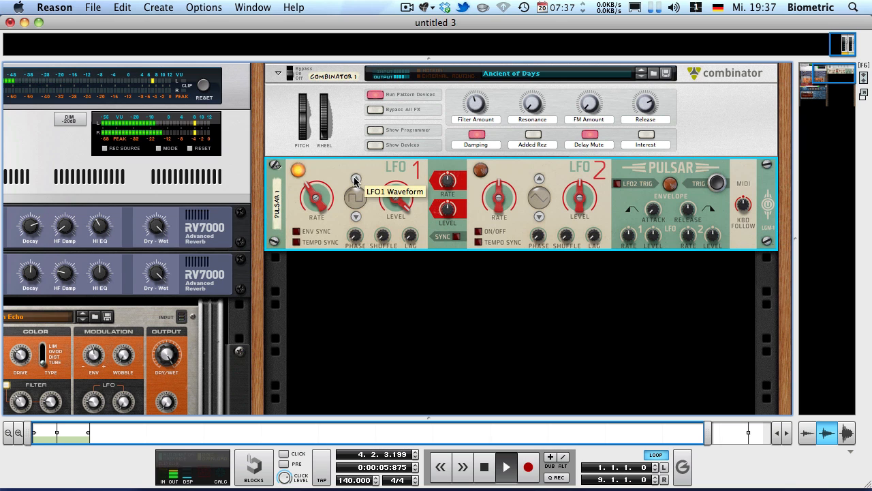
click(359, 197)
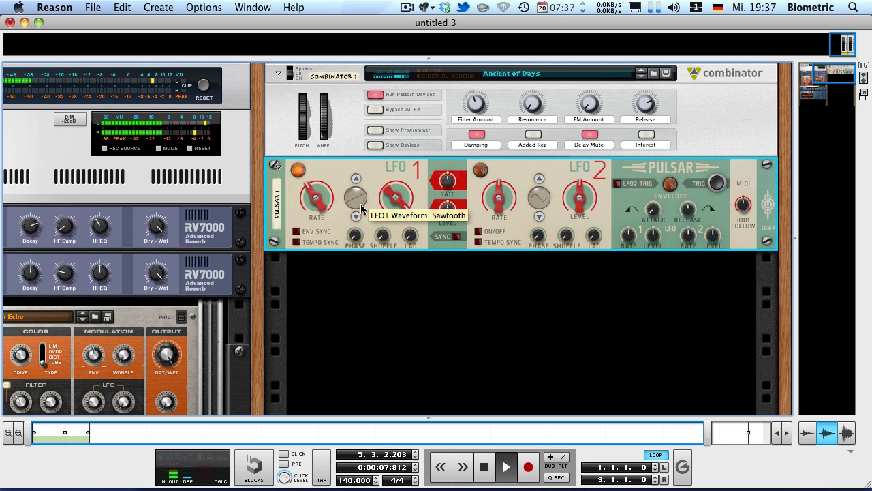
click(358, 200)
click(357, 202)
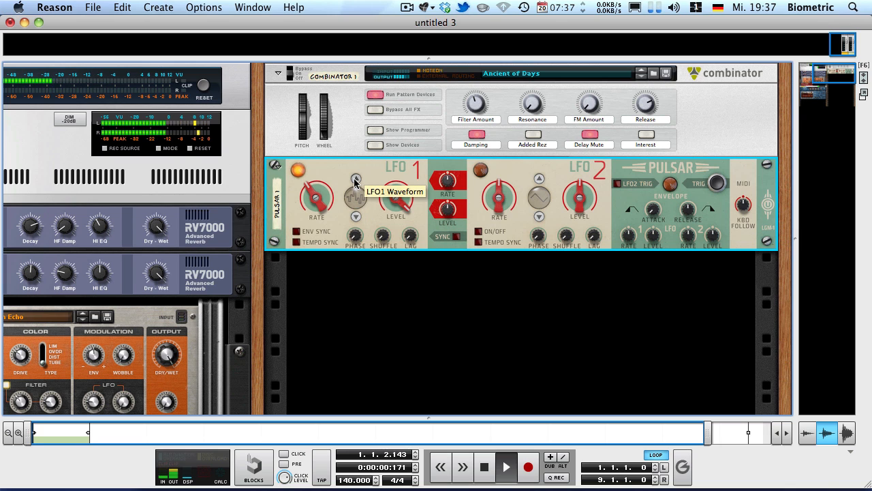
click(355, 179)
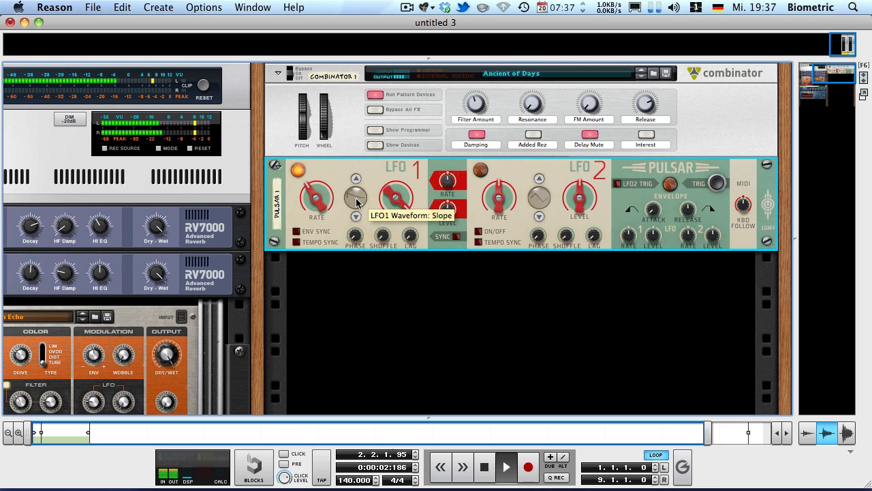
Step: Sweep LFO 1's rate, return it to 3,17 Hz, and change its waveform to 3Steps
drag(318, 201, 294, 173)
mouse_move(287, 162)
mouse_down()
mouse_move(277, 189)
mouse_move(259, 151)
mouse_move(256, 196)
mouse_move(269, 202)
mouse_move(305, 178)
mouse_move(290, 152)
mouse_move(291, 178)
mouse_up()
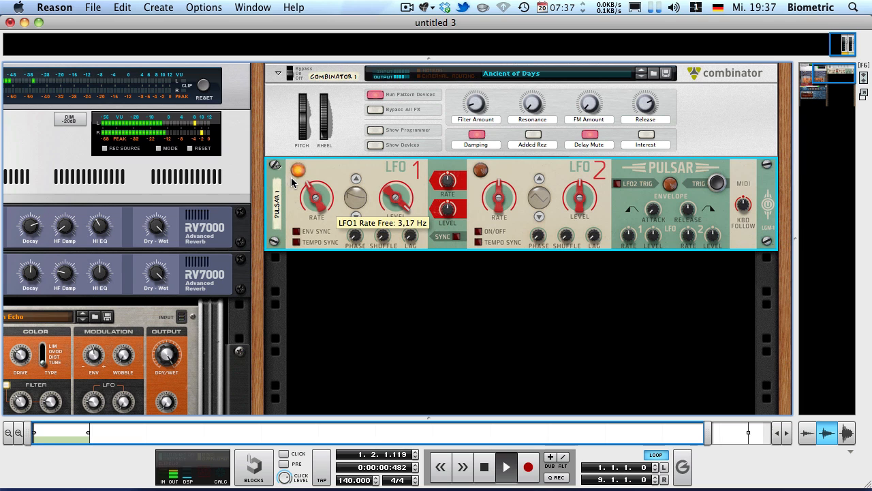
click(355, 179)
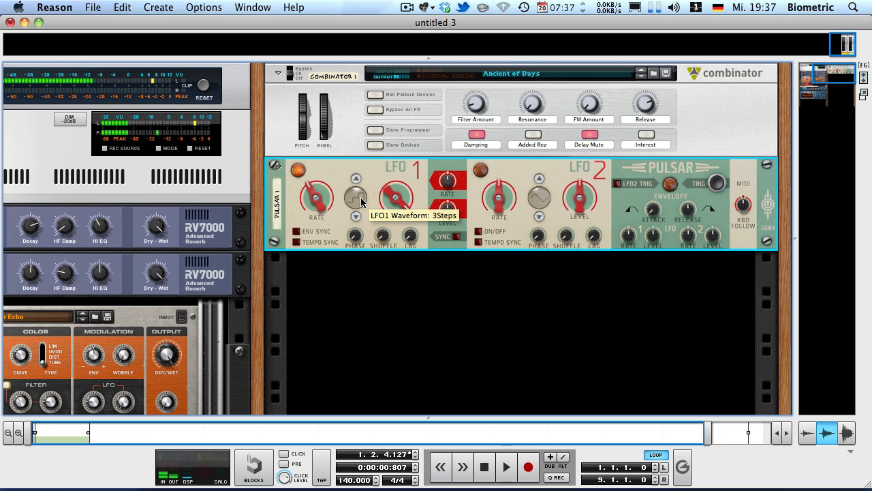
Step: Play the song with the stepped waveform, change LFO 1's waveform to 4Steps U/D, and audition it from the start
key(space)
drag(303, 183, 293, 253)
drag(475, 104, 356, 142)
click(355, 198)
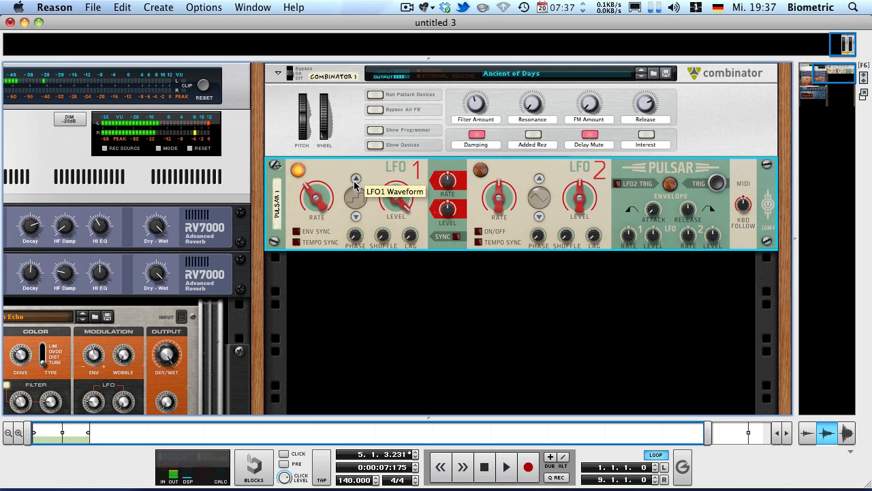
click(356, 201)
click(356, 203)
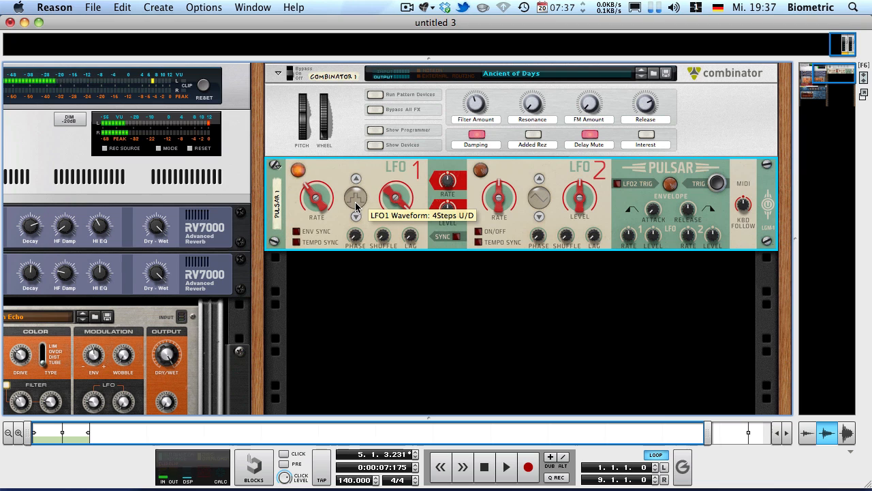
key(space)
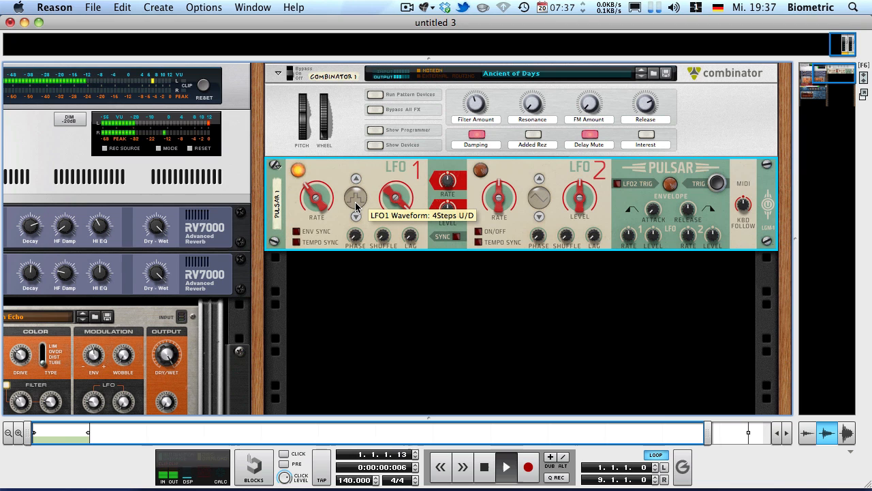
key(space)
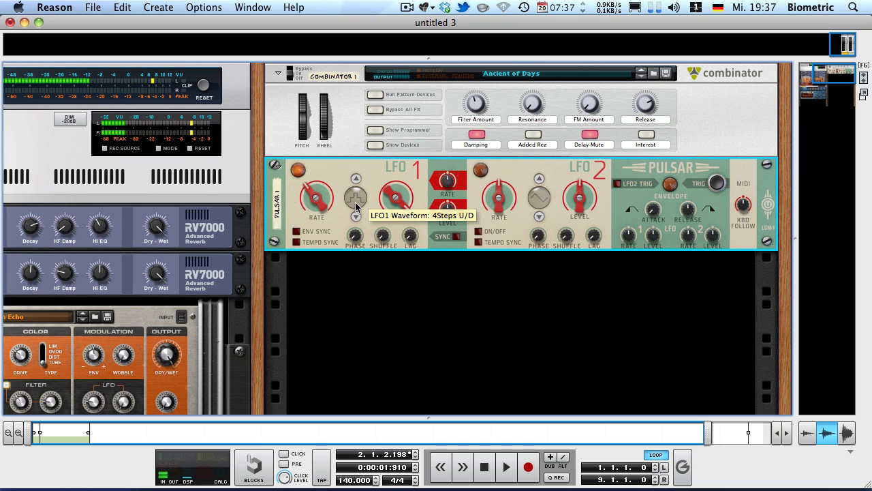
Step: Browse LFO 1's remaining waveforms and set the waveform back to Sine
drag(355, 206, 325, 126)
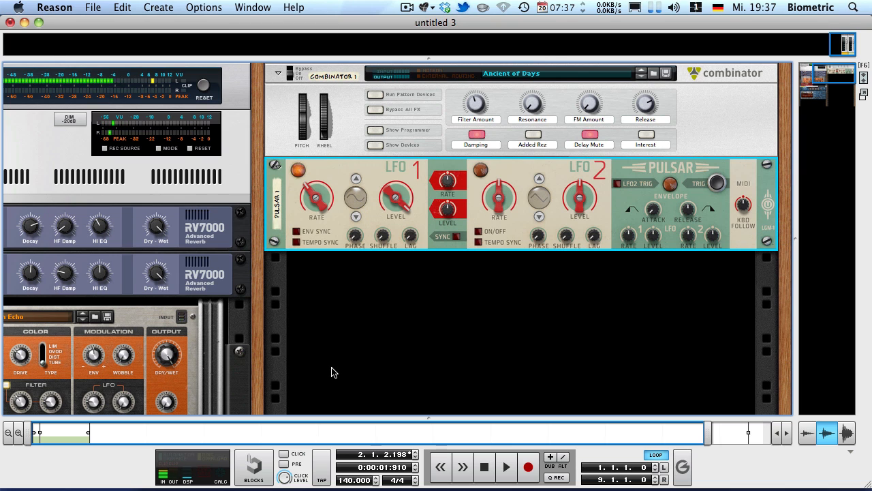
click(357, 179)
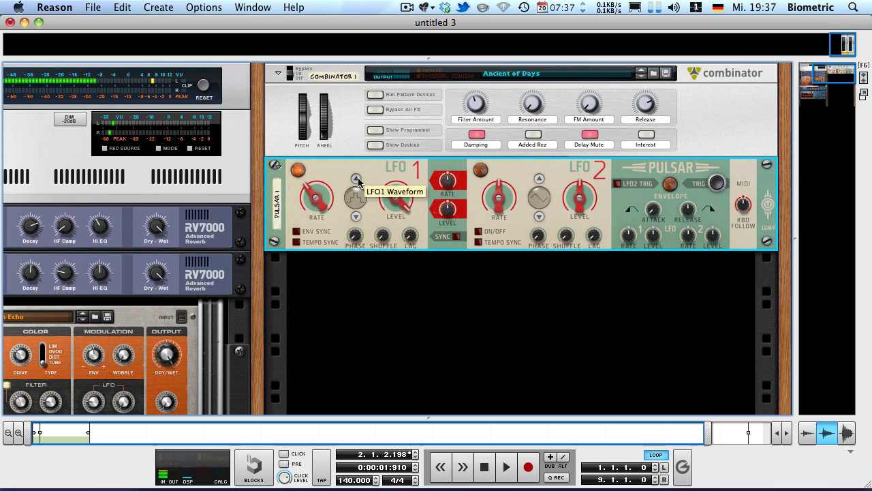
click(356, 178)
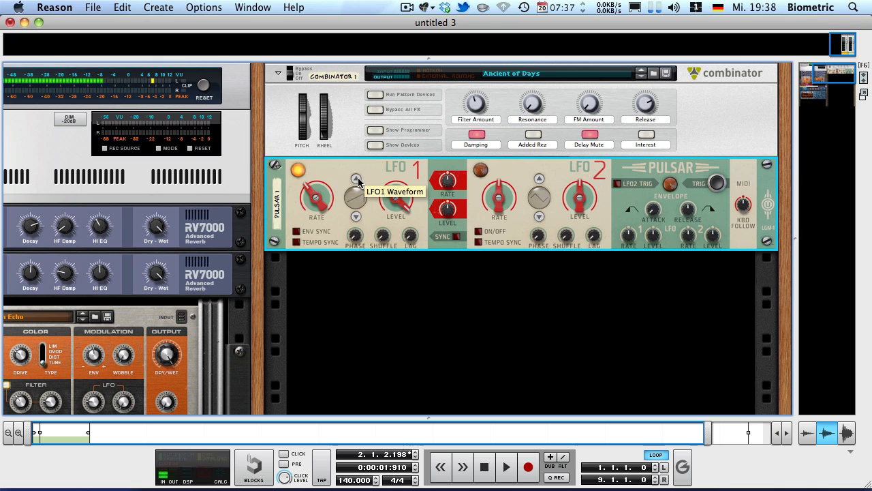
click(355, 216)
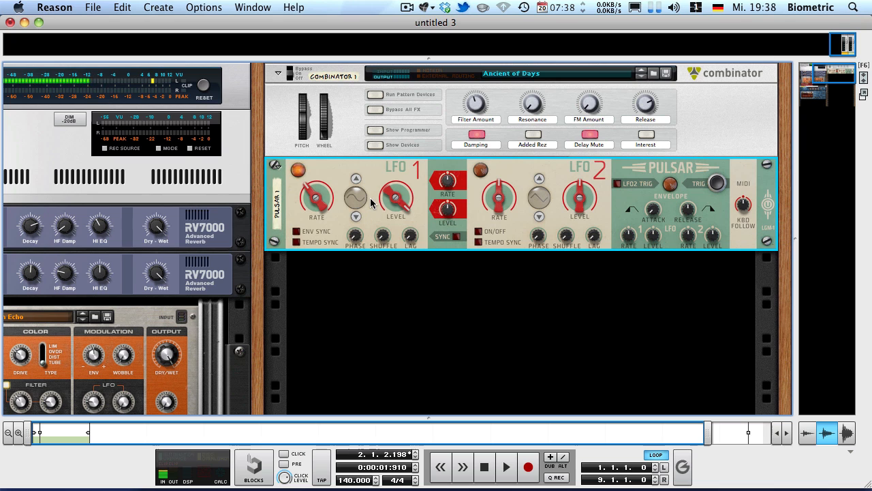
Step: Try other waveforms on LFO 2 and return it to its original shape
click(539, 217)
click(538, 218)
click(539, 179)
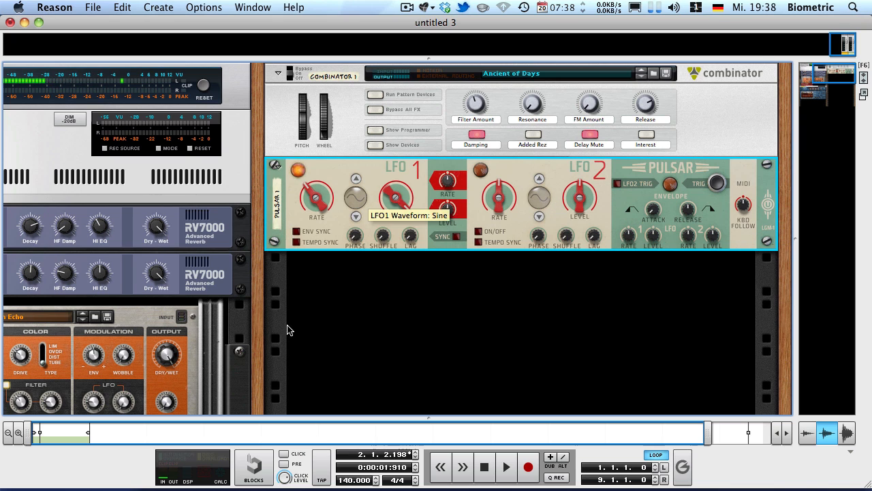
Step: Play the song from the start to hear LFO 1's free-running sine modulation, and return to the start
key(shift+Return)
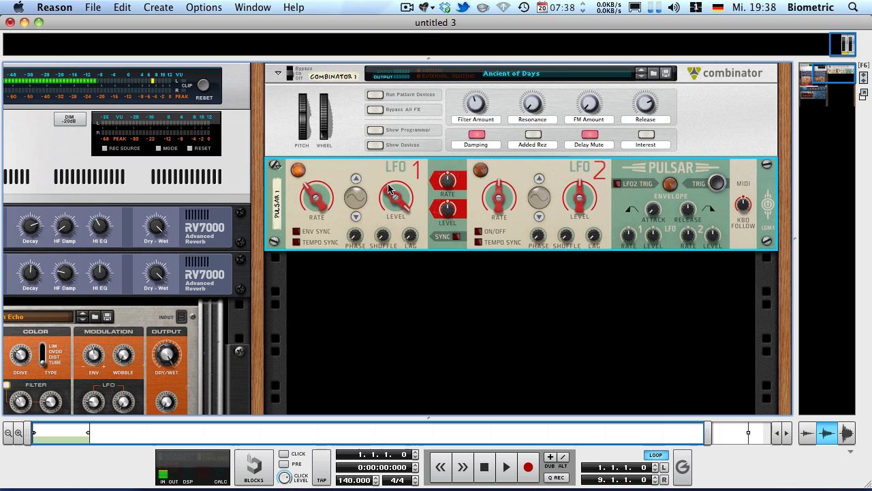
key(space)
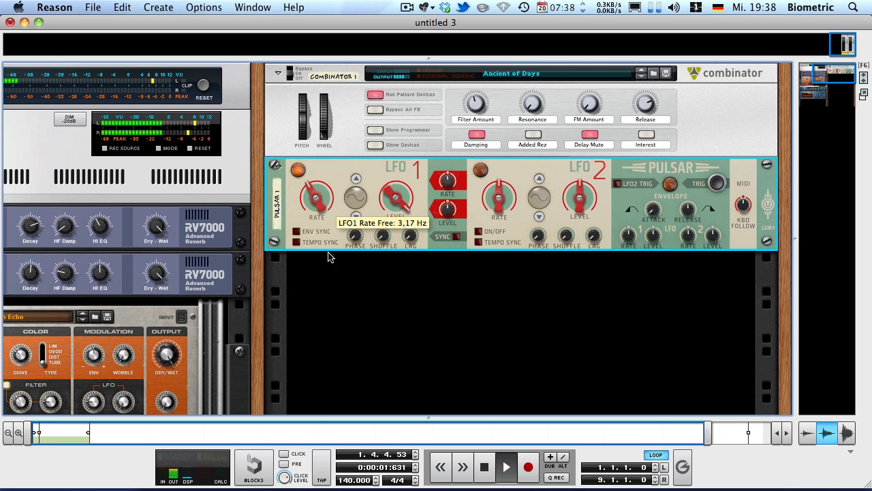
key(space)
key(shift+Return)
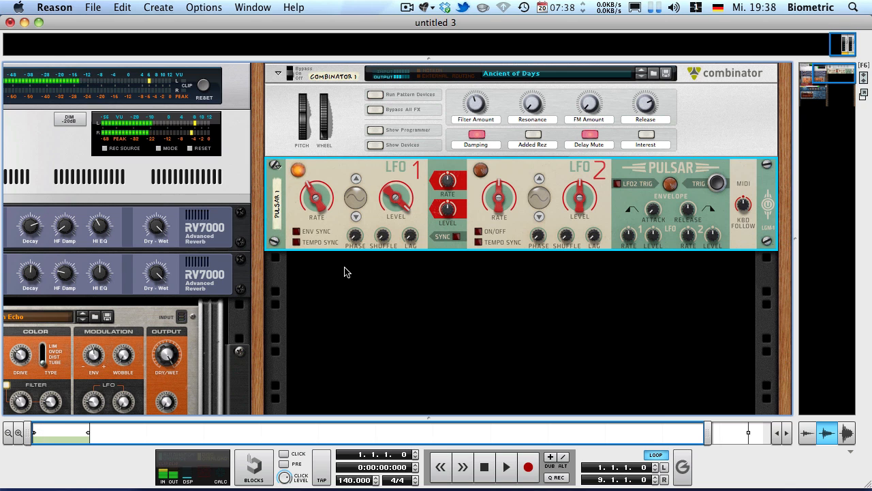
Step: Enable tempo sync on LFO 1, set its synced rate to 1/4, and play the song to hear it
click(297, 241)
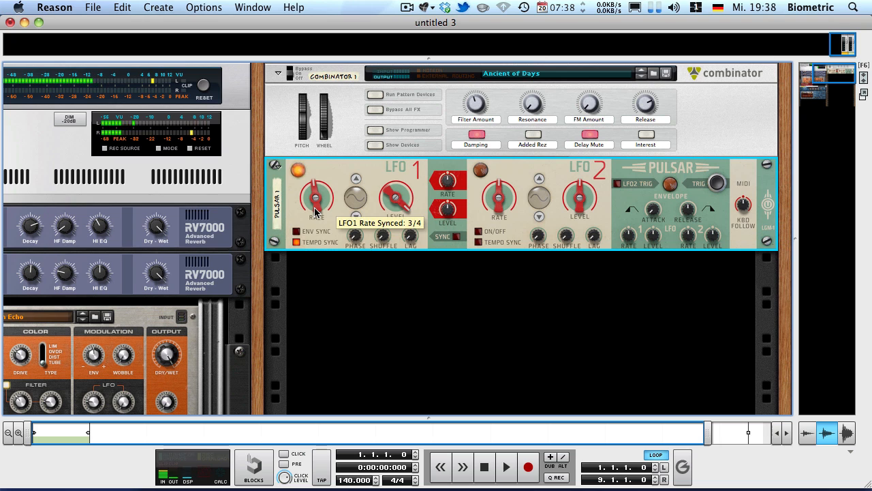
drag(316, 211, 235, 170)
click(344, 270)
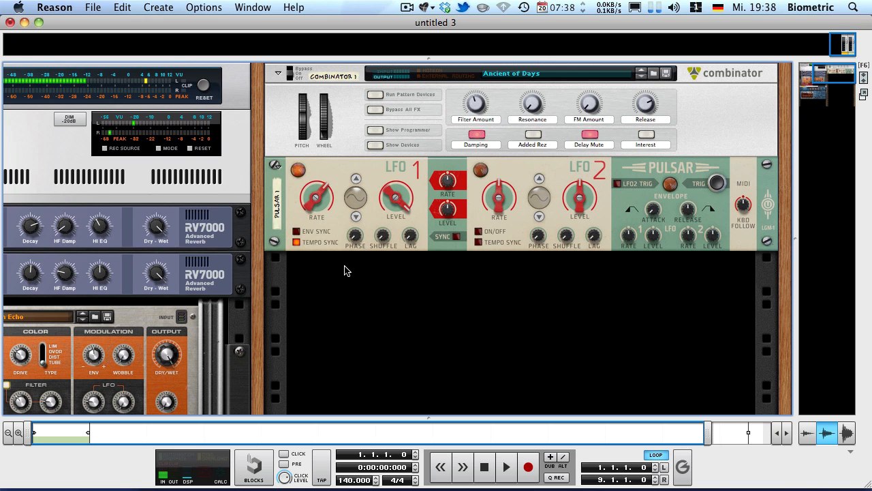
key(space)
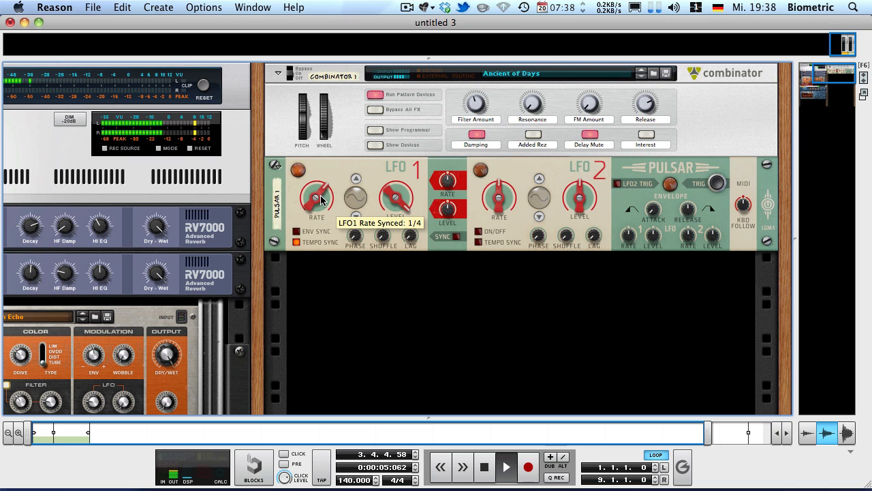
key(space)
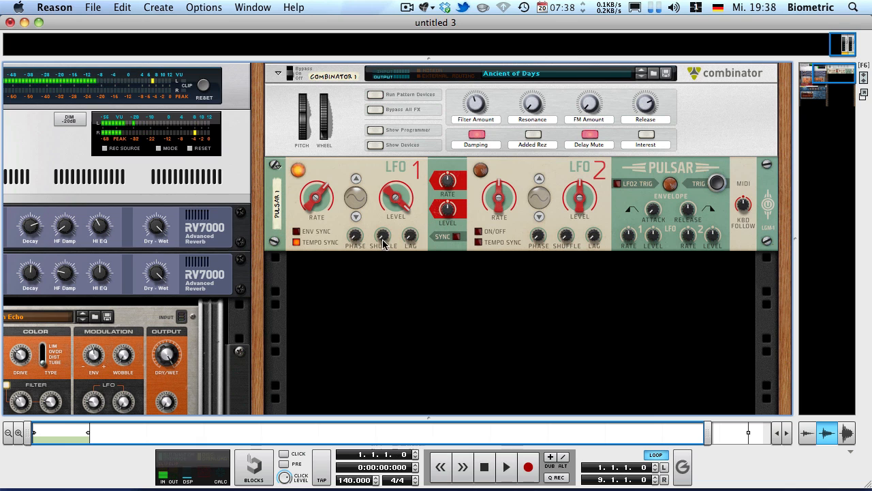
Step: Play the song from the start twice with the metronome click on, and turn the click off again
click(354, 244)
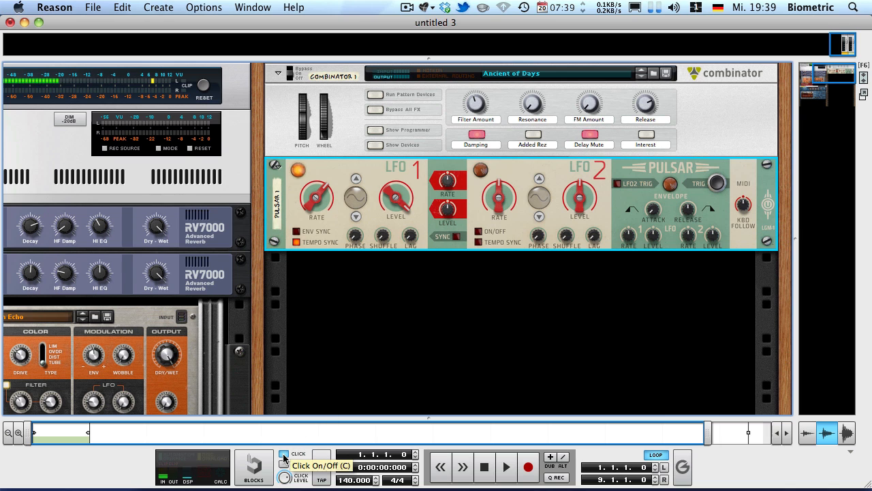
key(space)
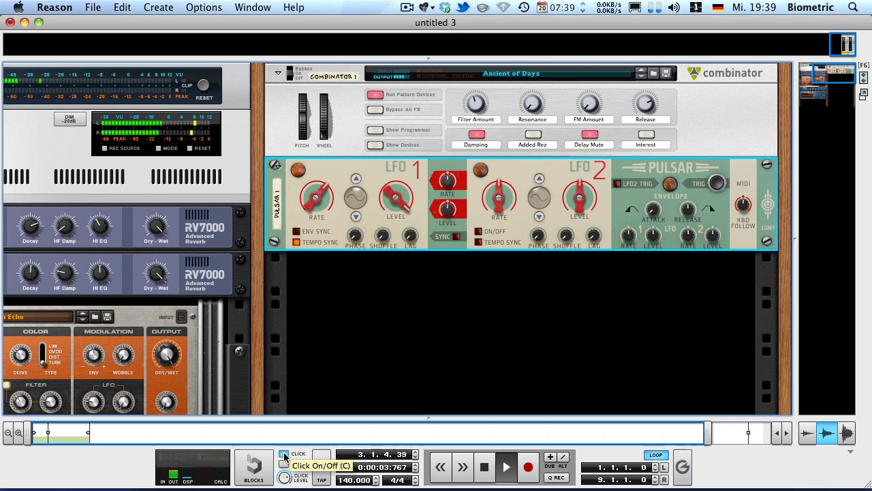
key(space)
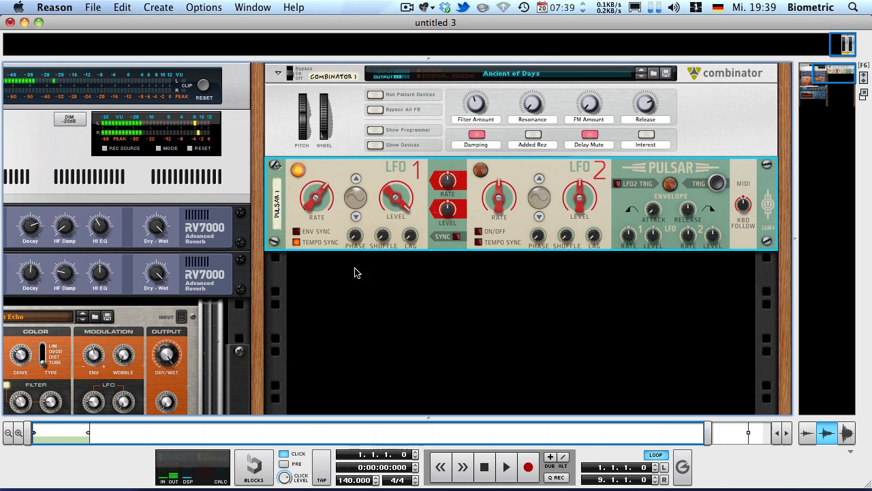
key(space)
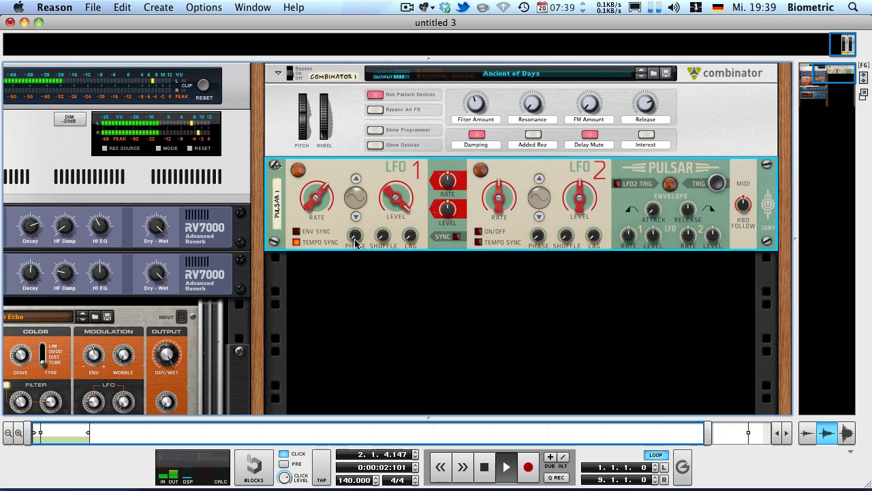
key(space)
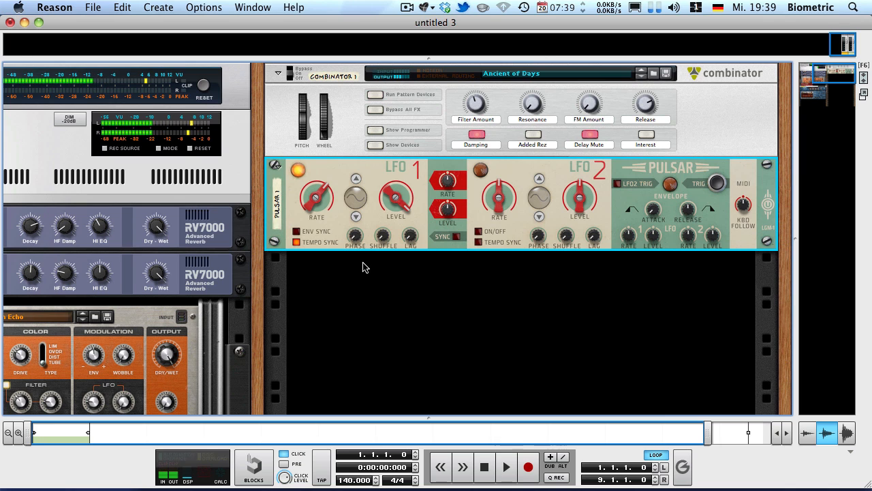
click(283, 454)
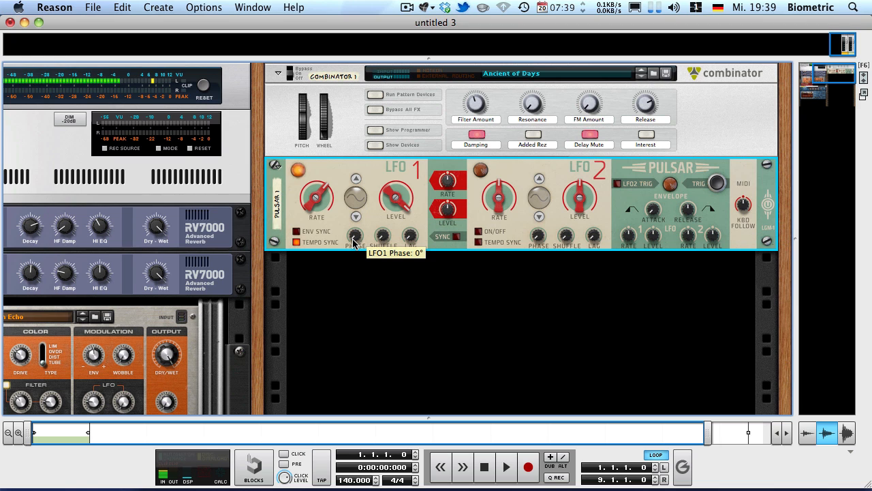
Step: Turn on the metronome click and lower the Combinator's Filter Amount rotary slightly
drag(311, 200, 288, 294)
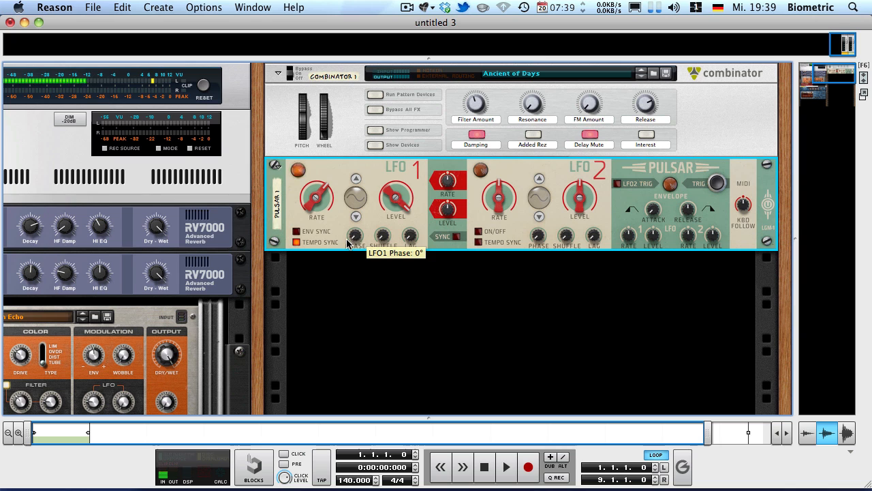
click(283, 453)
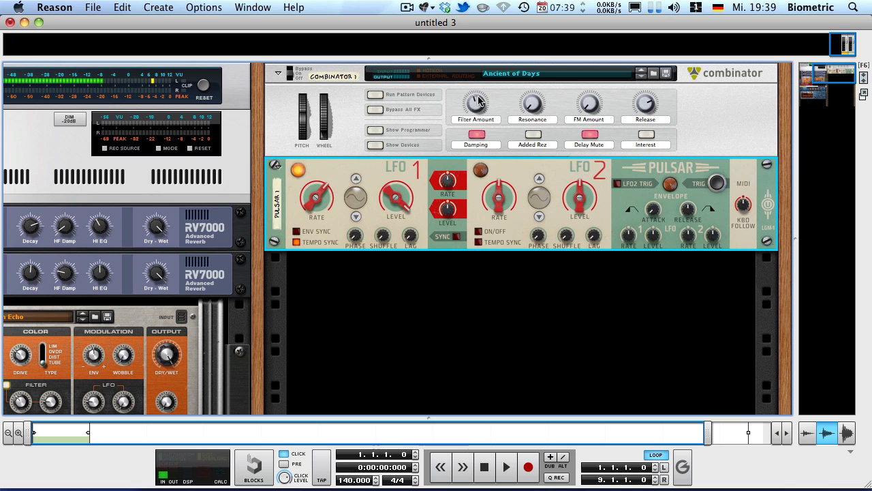
click(477, 138)
Step: Play the song and sweep LFO 1's phase up to 163° and back to 0°
key(space)
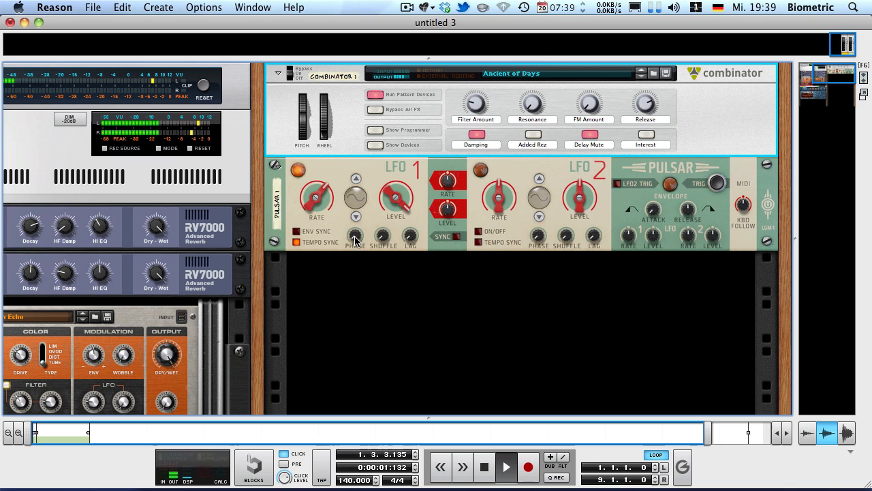
drag(356, 237, 295, 156)
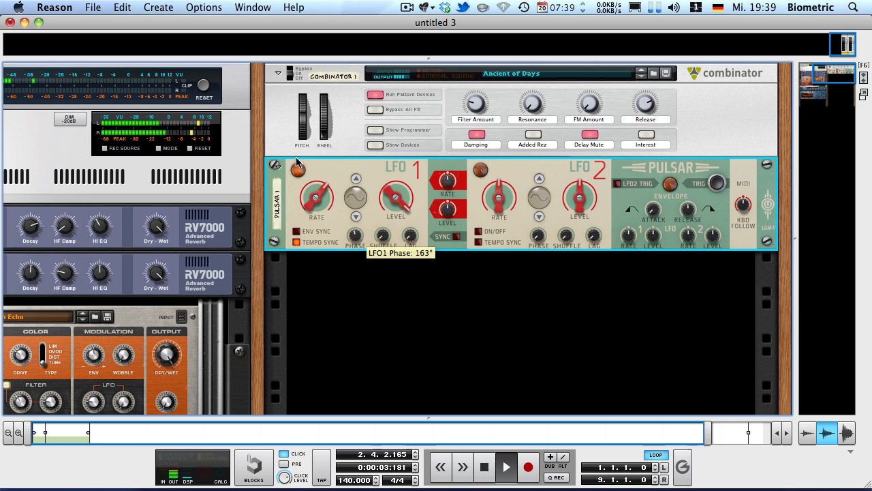
drag(296, 157, 313, 314)
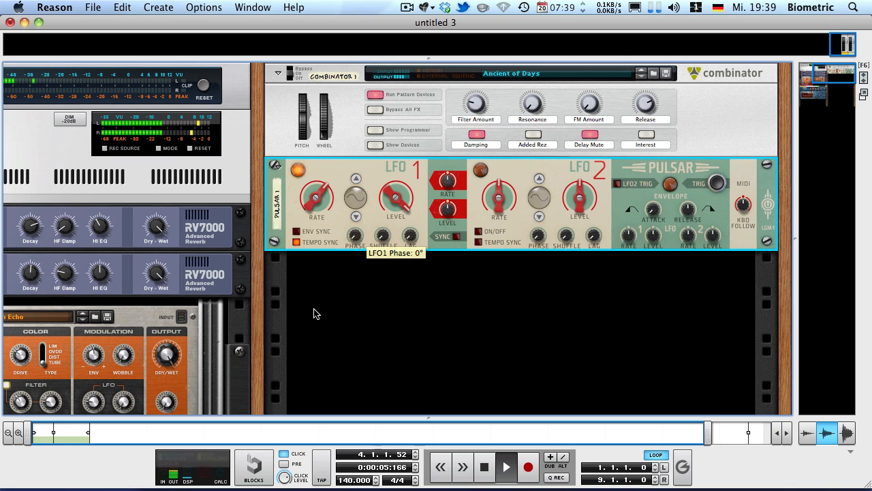
mouse_move(353, 241)
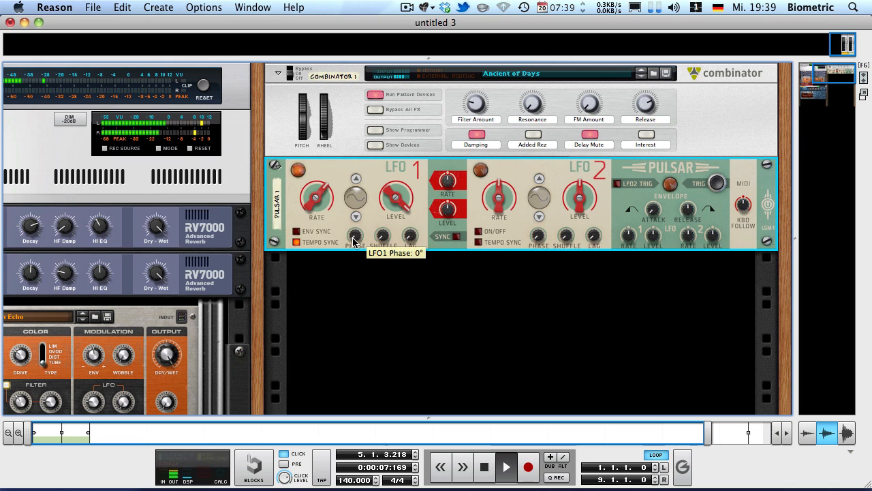
Step: Play the song while raising LFO 1's phase to 118°, replay it, and raise the phase to 219°
drag(353, 241, 339, 179)
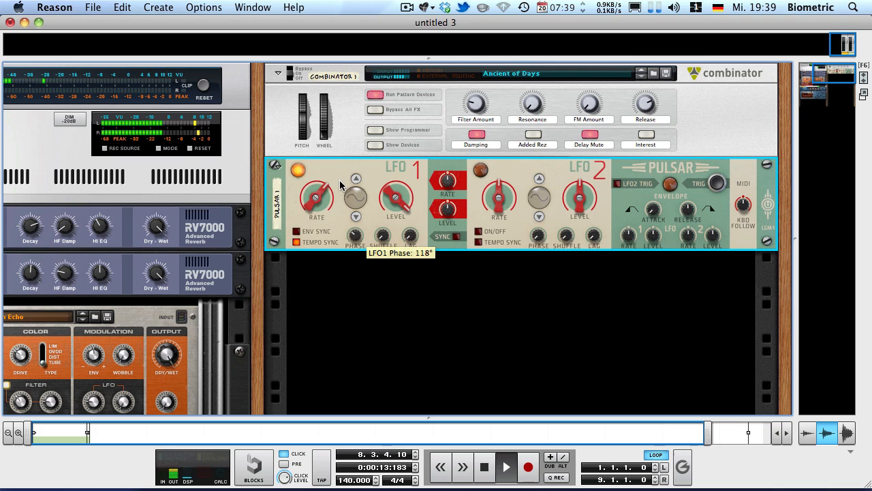
key(space)
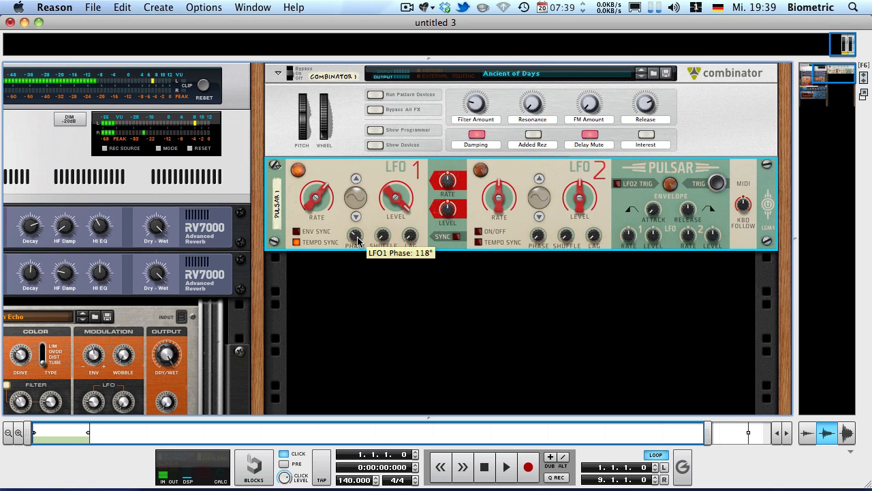
key(space)
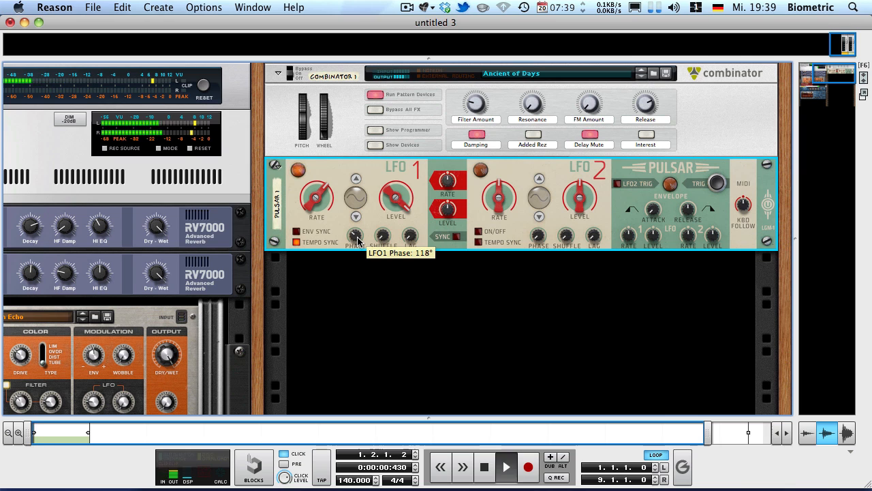
drag(357, 240, 287, 193)
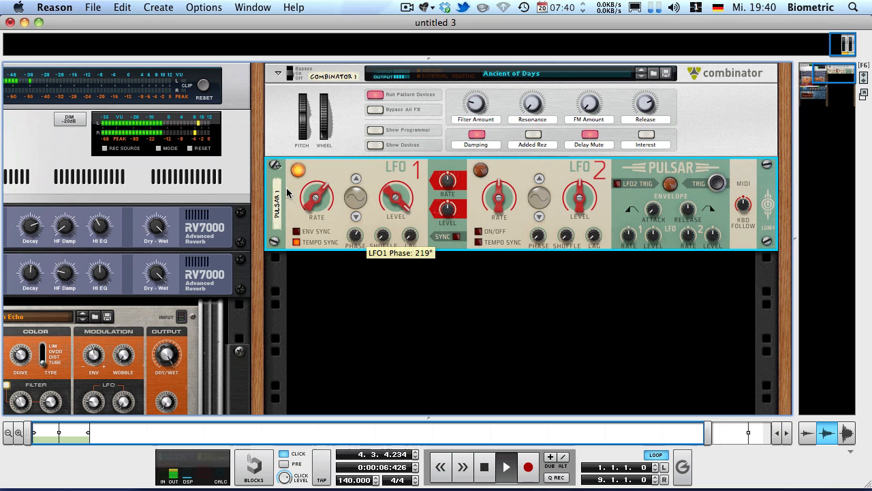
key(space)
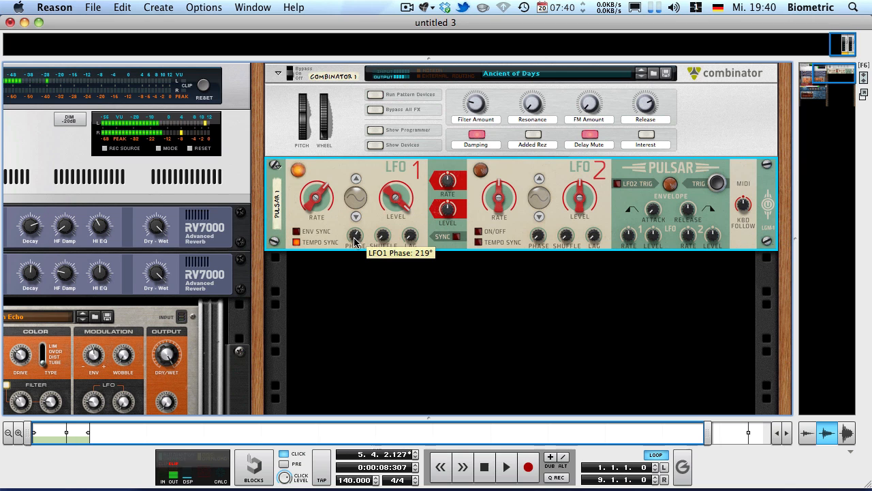
Step: Play the song while raising LFO 1's shuffle to 71%, and return the shuffle to 50%
mouse_move(383, 236)
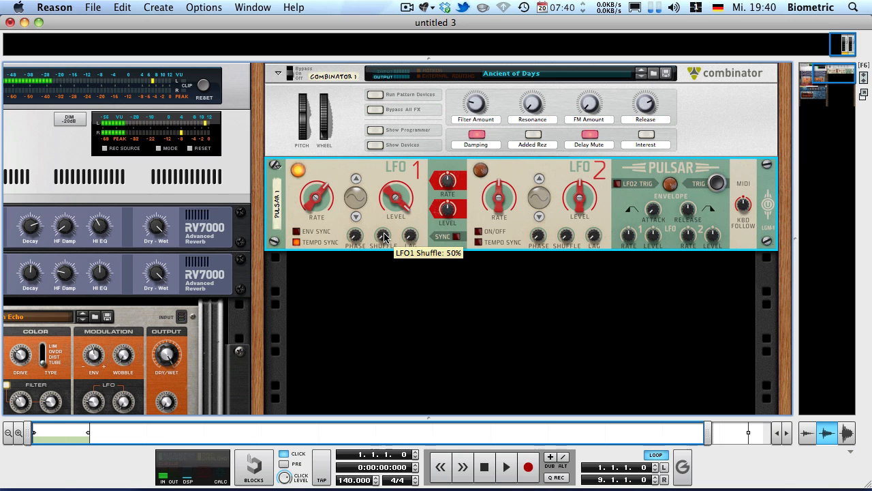
key(space)
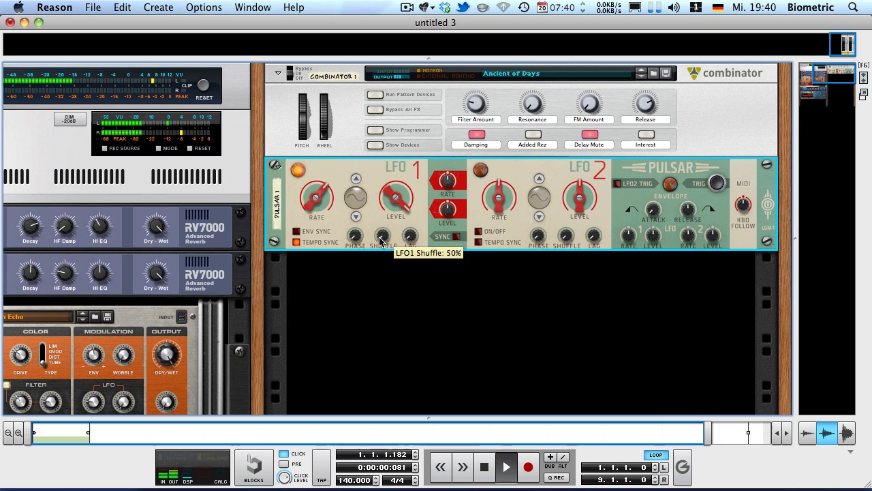
drag(383, 238, 302, 171)
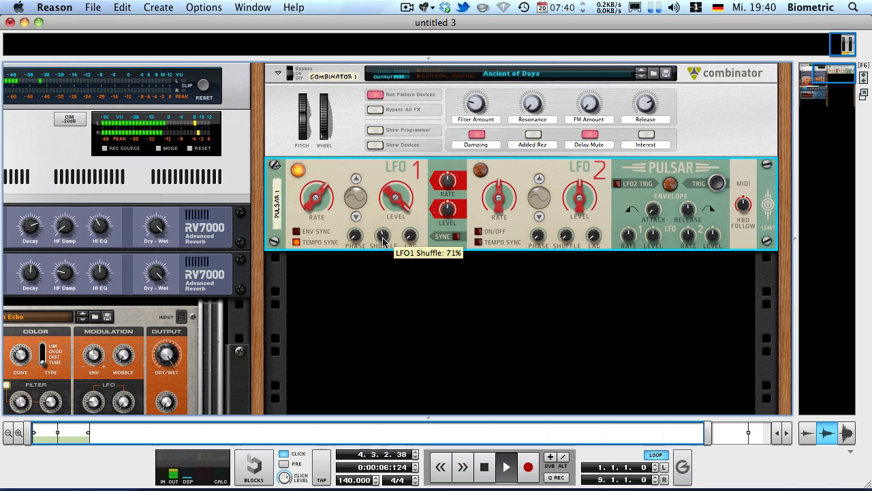
drag(383, 238, 374, 366)
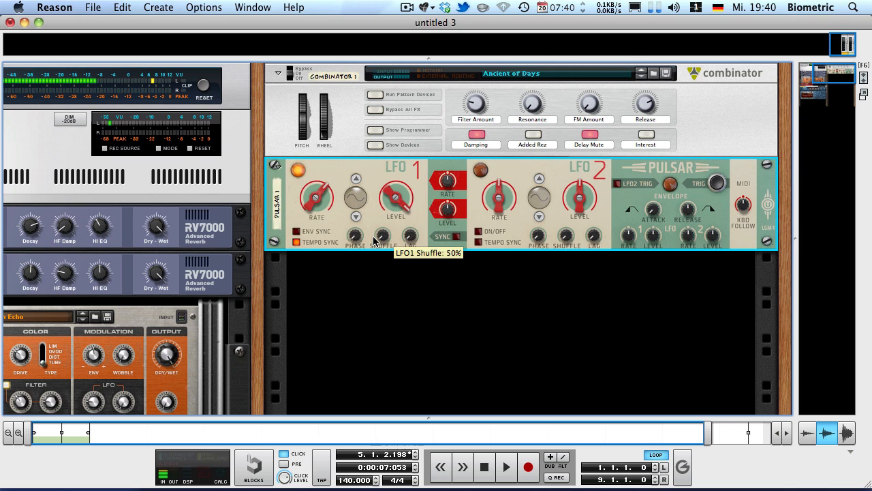
Step: Play the song from the start while raising LFO 1's shuffle to 83%, and stop playback
key(shift+Return)
key(space)
drag(384, 238, 293, 133)
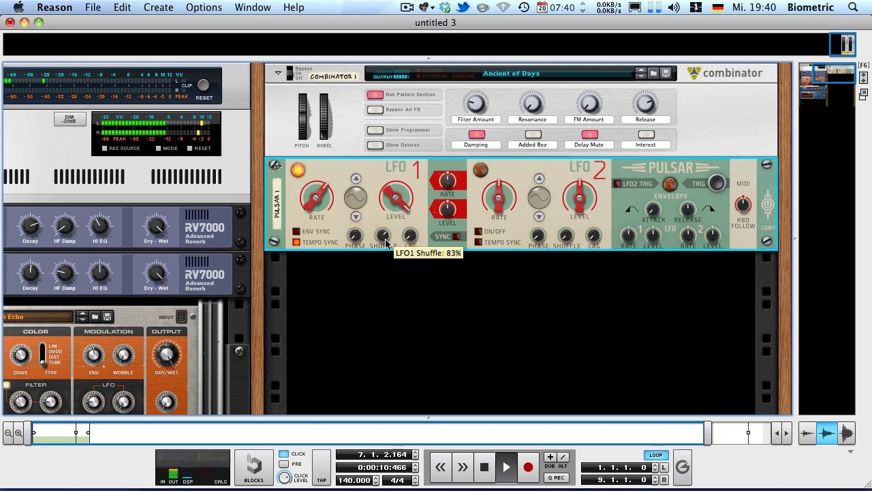
key(space)
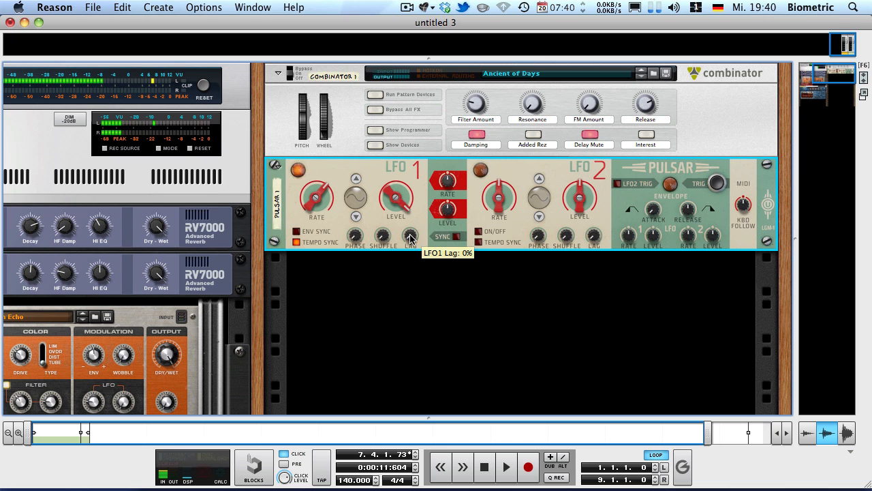
Step: Play the song twice with LFO 1's lag raised to 68%, and turn the lag back down
key(space)
drag(354, 151, 330, 121)
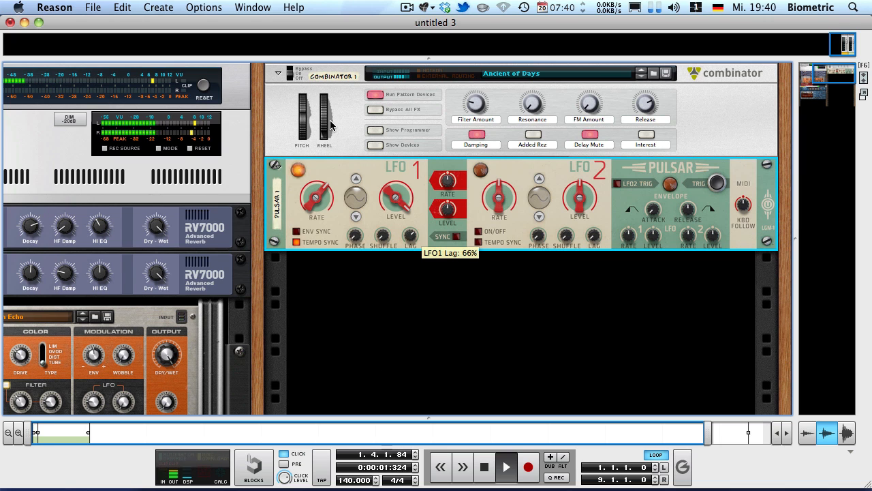
key(space)
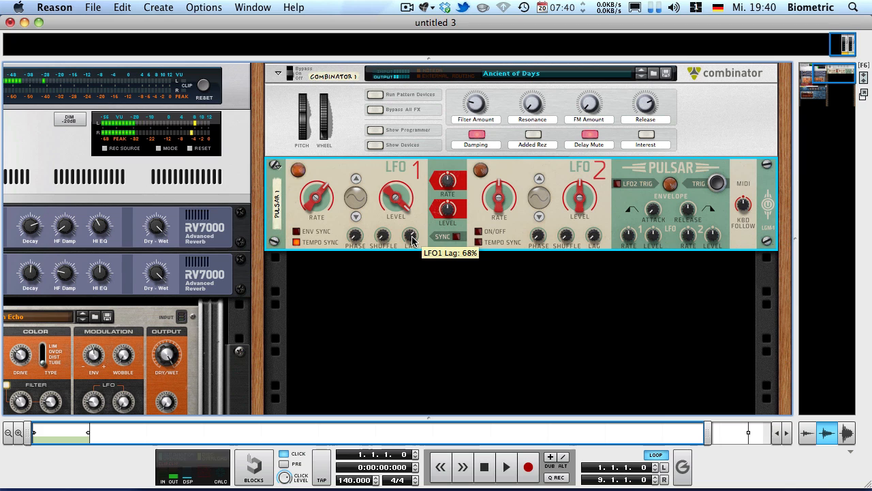
key(space)
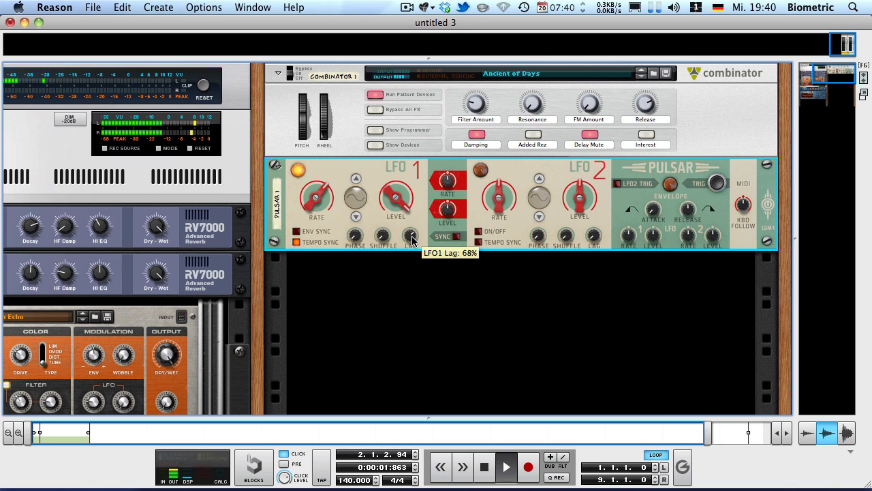
key(space)
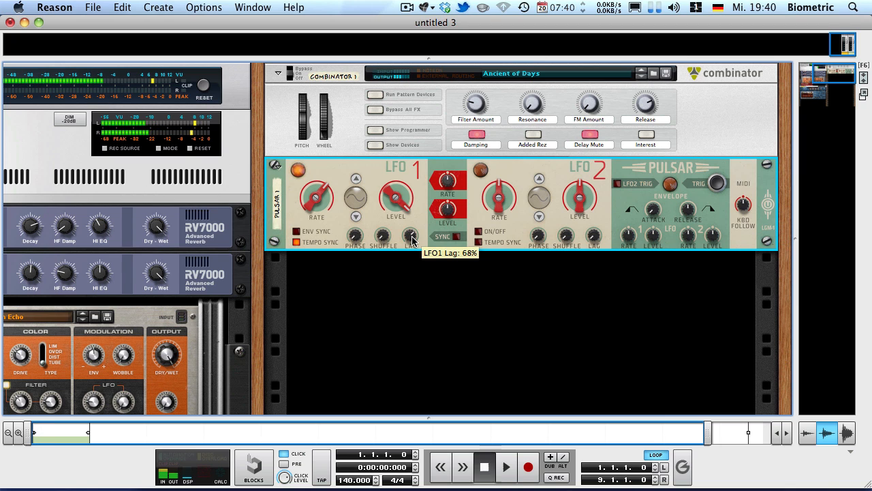
drag(411, 239, 402, 360)
click(412, 299)
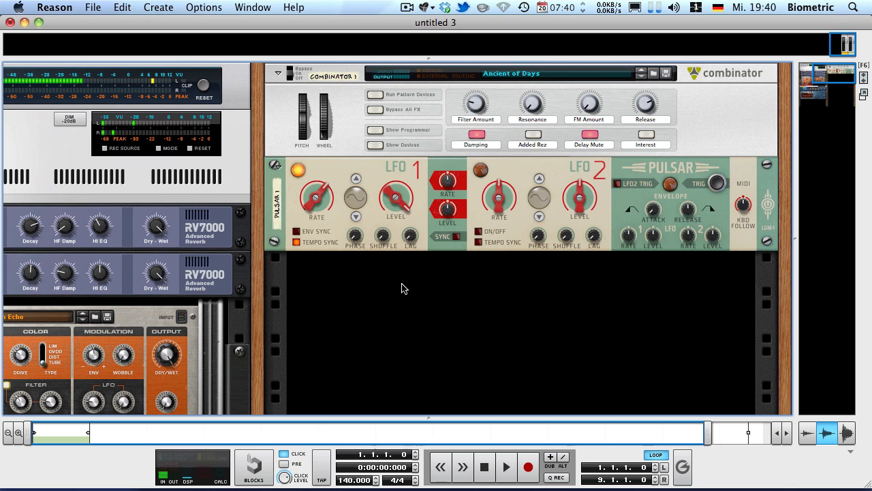
Step: Disable tempo sync on LFO 1, adjust its free rate, and play the song from the start without the metronome click
click(320, 192)
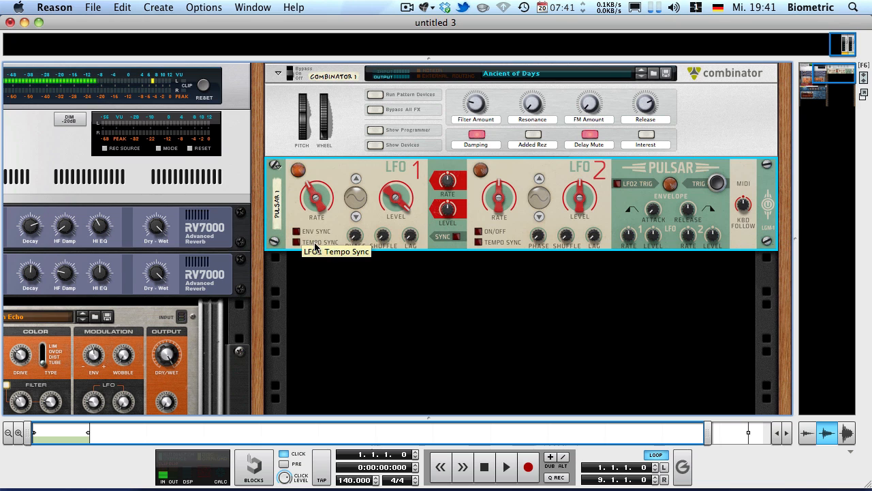
click(297, 242)
drag(303, 208, 275, 194)
key(space)
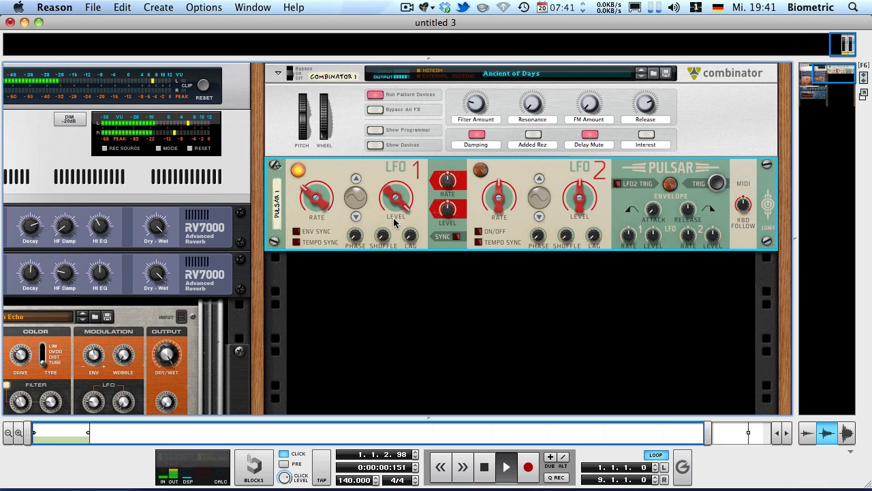
click(489, 293)
key(space)
key(shift+Return)
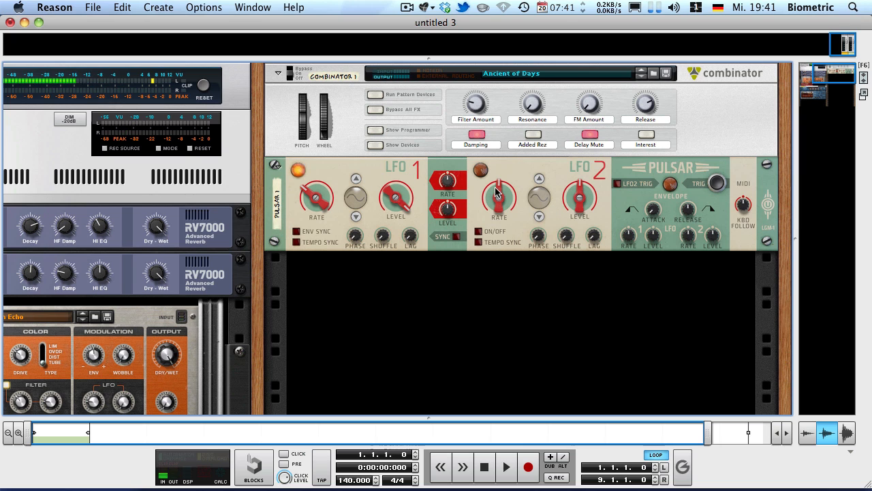
Step: Set LFO 2's level to 100%, lower its rate, and raise the amount by which it modulates LFO 1's rate
mouse_move(509, 196)
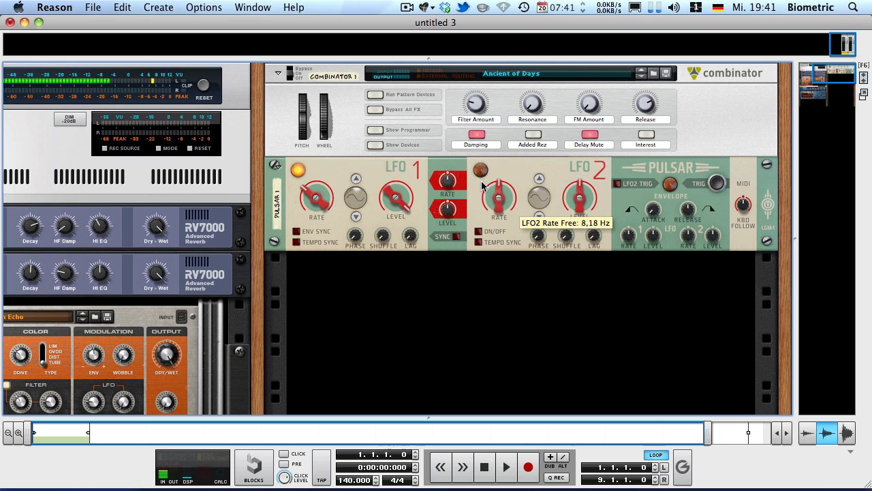
mouse_move(317, 194)
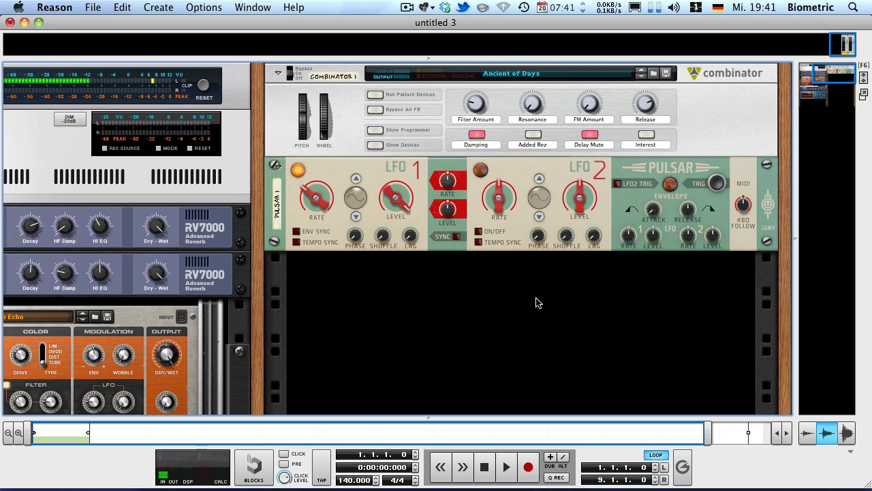
drag(581, 199, 581, 159)
drag(498, 207, 492, 226)
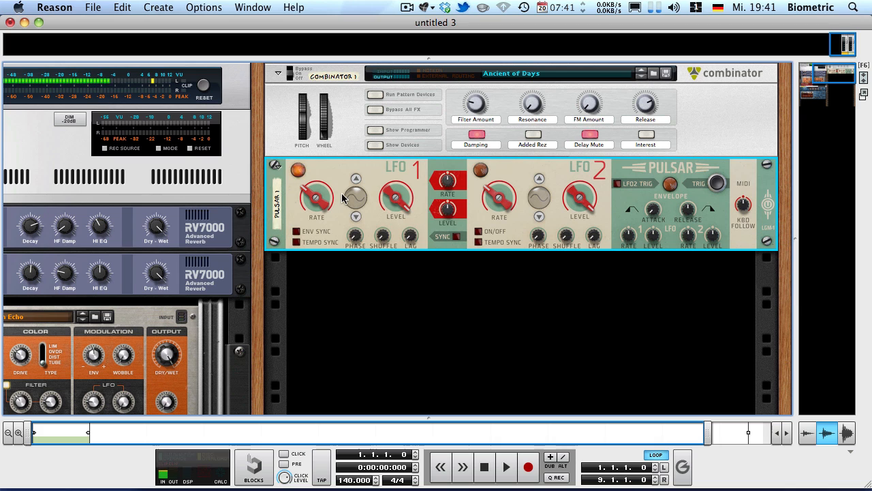
drag(448, 181, 397, 104)
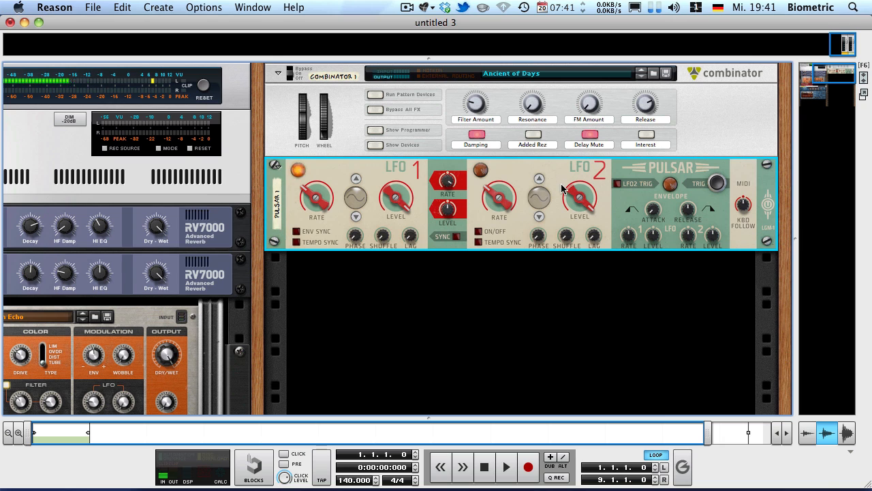
Step: Play the song while lowering LFO 2's rate further and setting LFO 1's free rate to about 0.55 Hz, and return to the start
key(space)
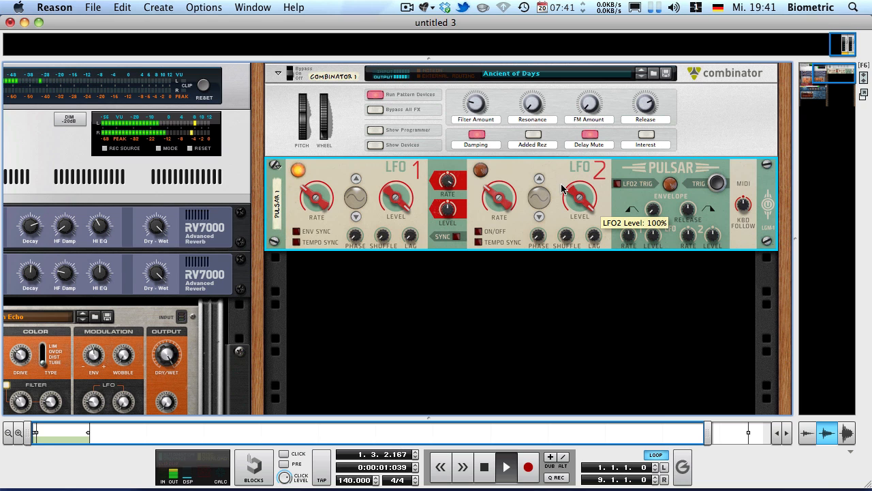
drag(498, 199, 468, 225)
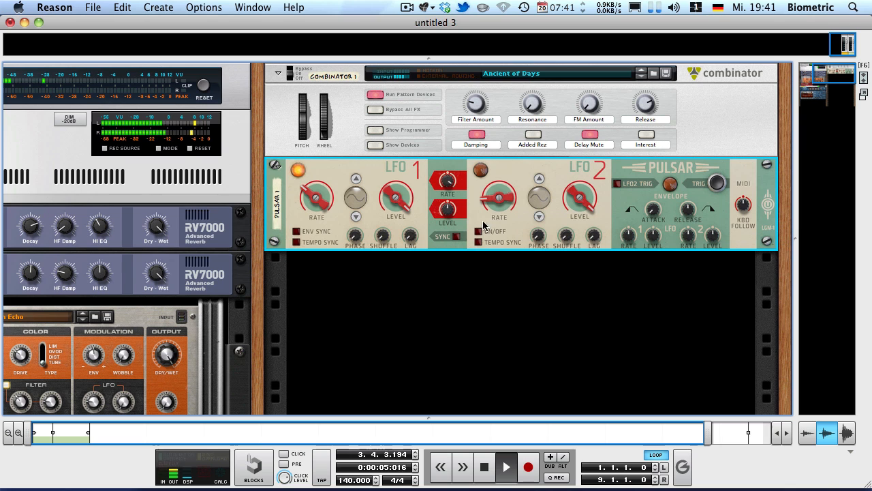
drag(312, 196, 315, 215)
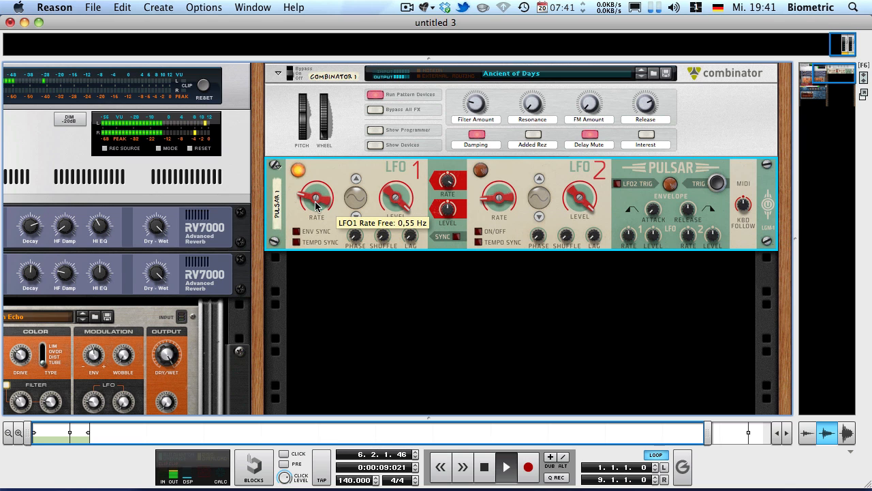
key(space)
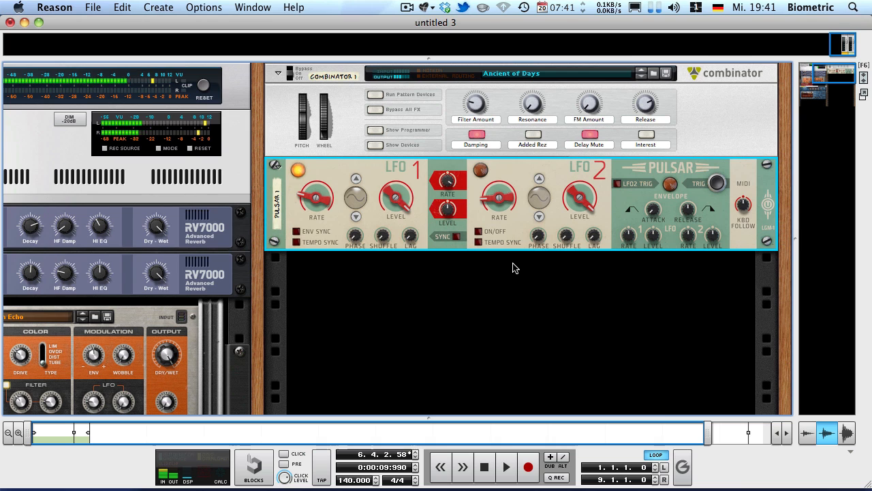
key(KP_0)
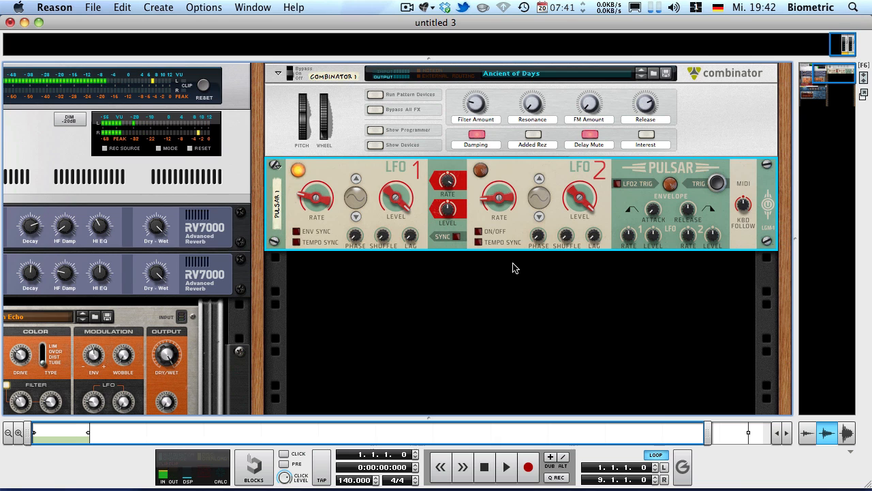
Step: Turn on LFO 2, raise LFO 1's free rate to about 1.28 Hz during playback, and reduce the LFO 1 rate modulation amount
click(479, 231)
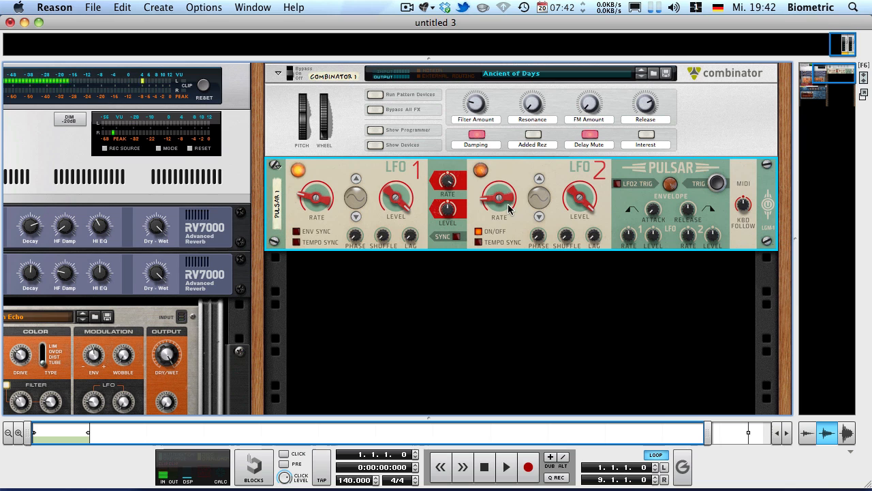
key(space)
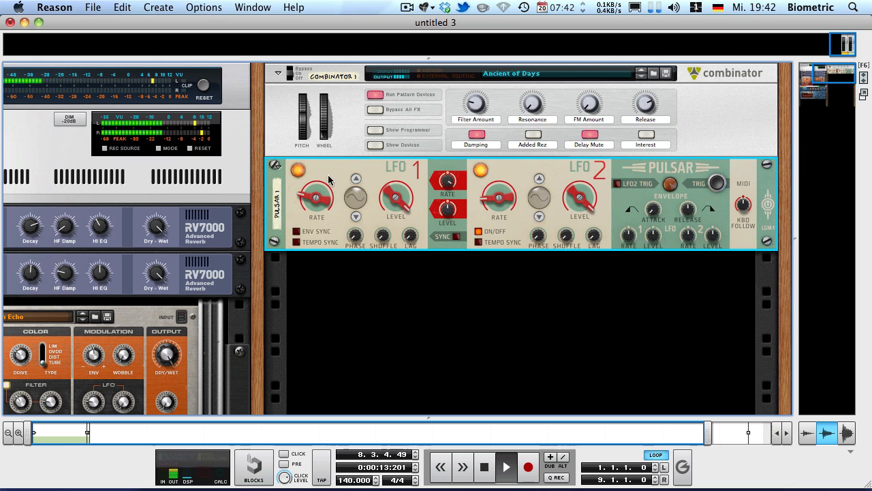
drag(305, 196, 289, 175)
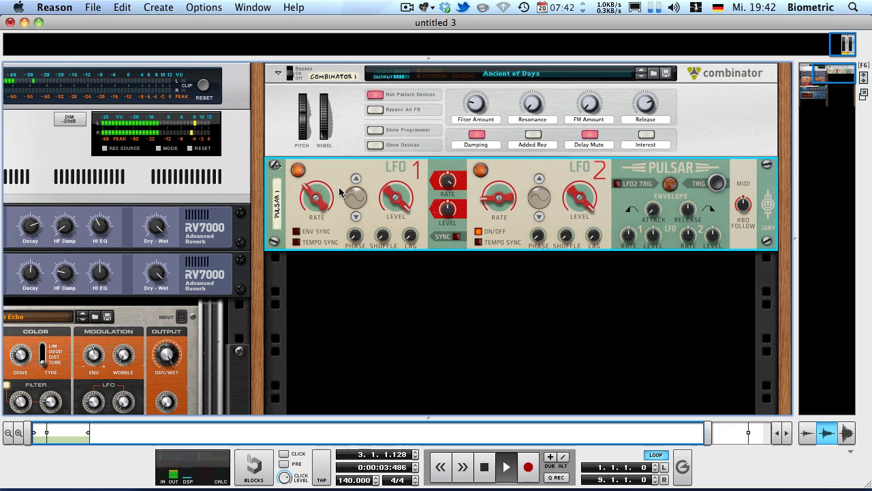
drag(448, 183, 446, 226)
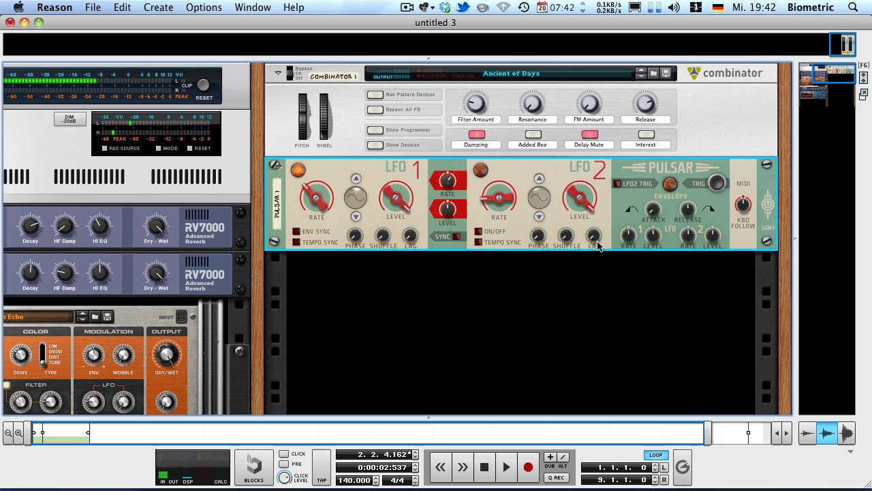
Step: Return to the song start, check LFO 1's free rate, and play the song with LFO 2 switched off
click(597, 284)
key(shift+Return)
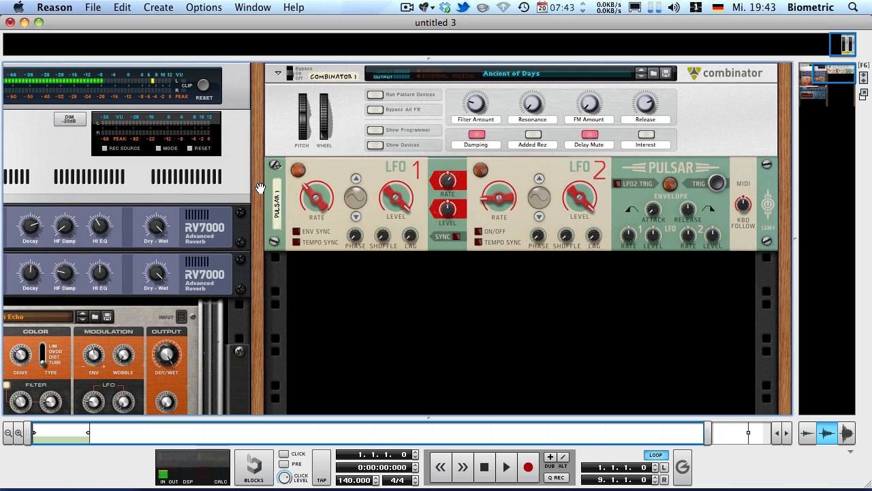
click(308, 210)
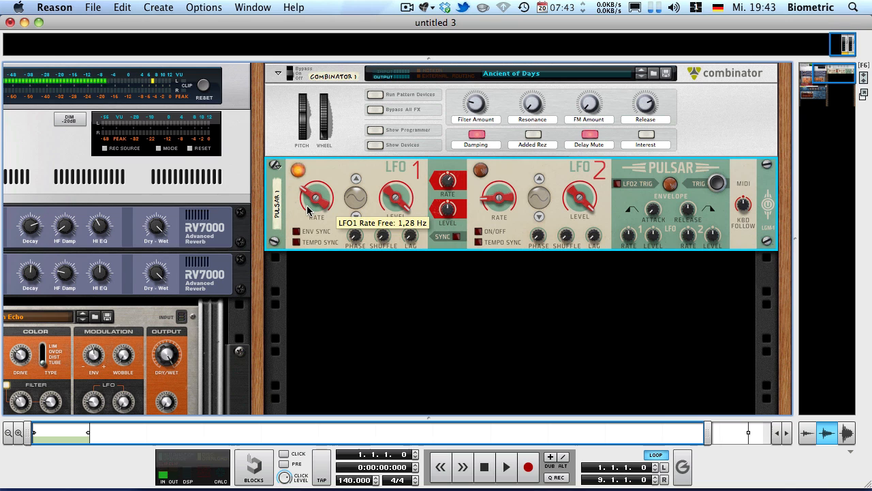
key(space)
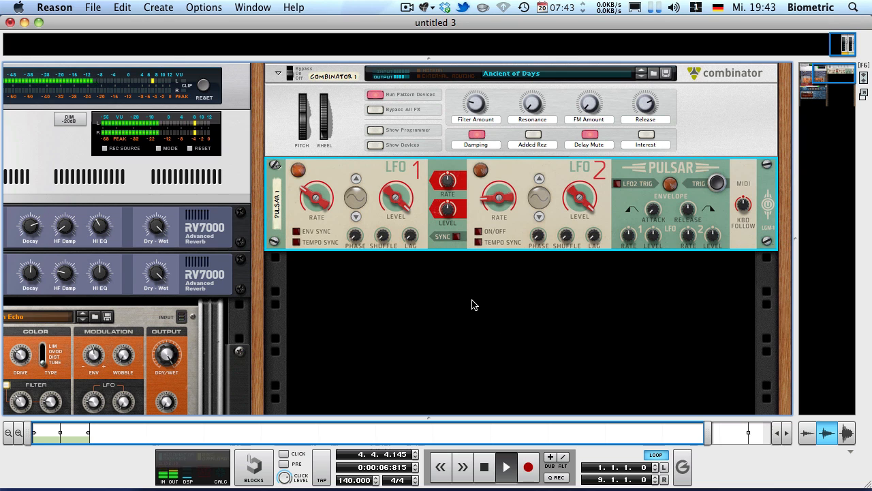
Step: Stop playback, set the envelope's LFO 1 rate amount to 40% and its attack to about 719 ms, and adjust the release
key(space)
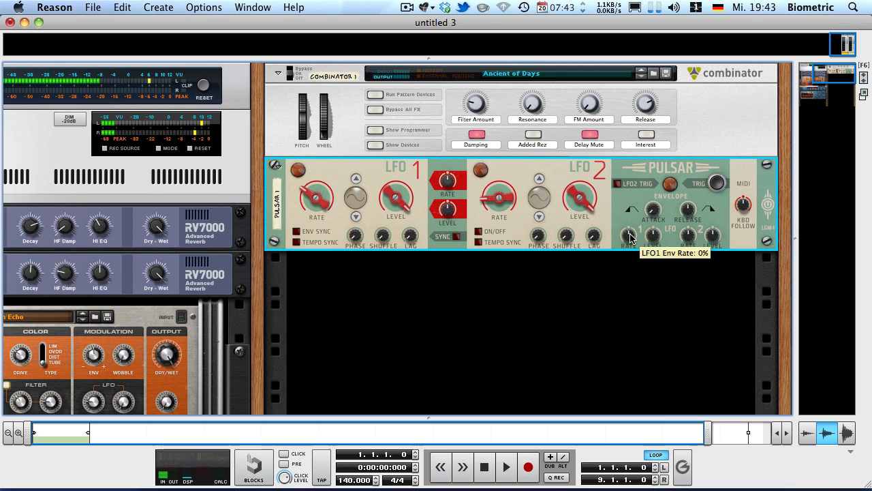
drag(620, 235, 595, 203)
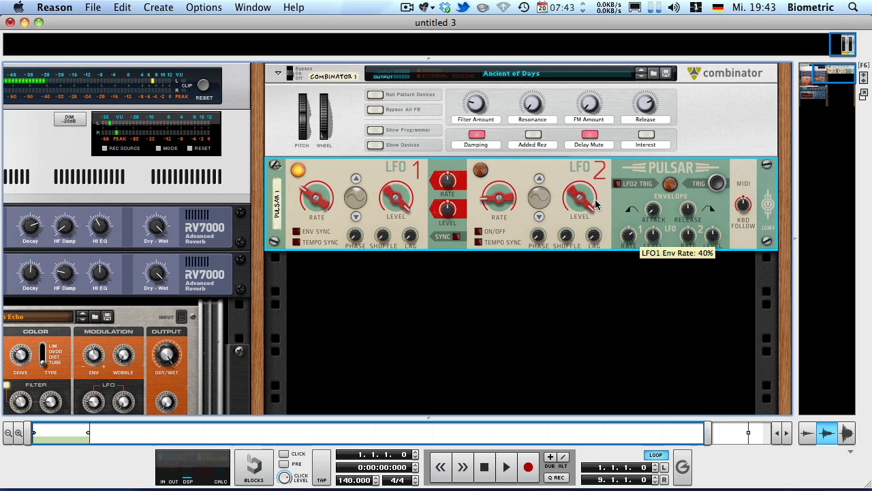
drag(629, 235, 615, 177)
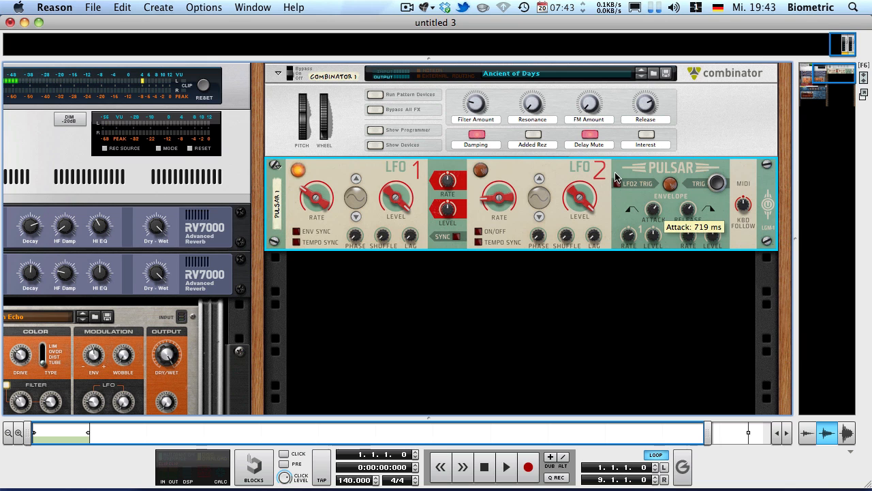
drag(686, 210, 668, 197)
Step: Play the song, trigger the envelope manually, raise LFO 1's rate, and set the envelope's LFO 1 rate amount to -100%
key(space)
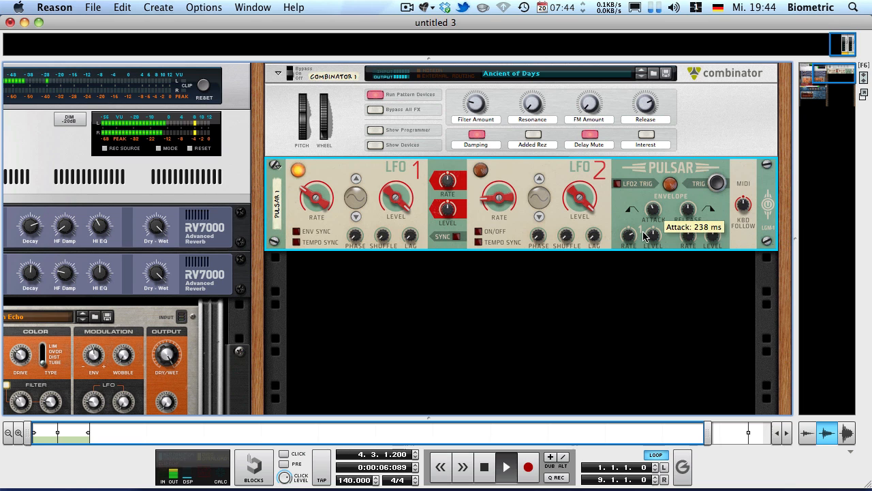
click(718, 182)
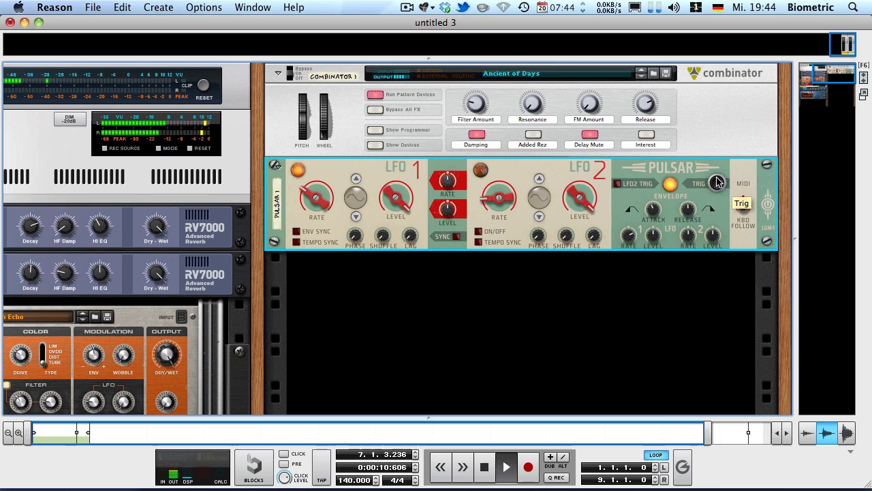
drag(628, 235, 623, 280)
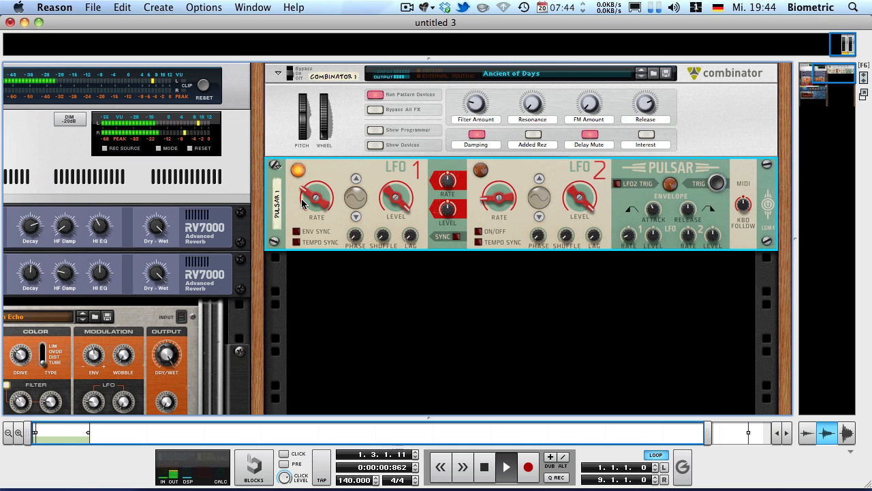
drag(317, 198, 316, 180)
drag(627, 238, 625, 272)
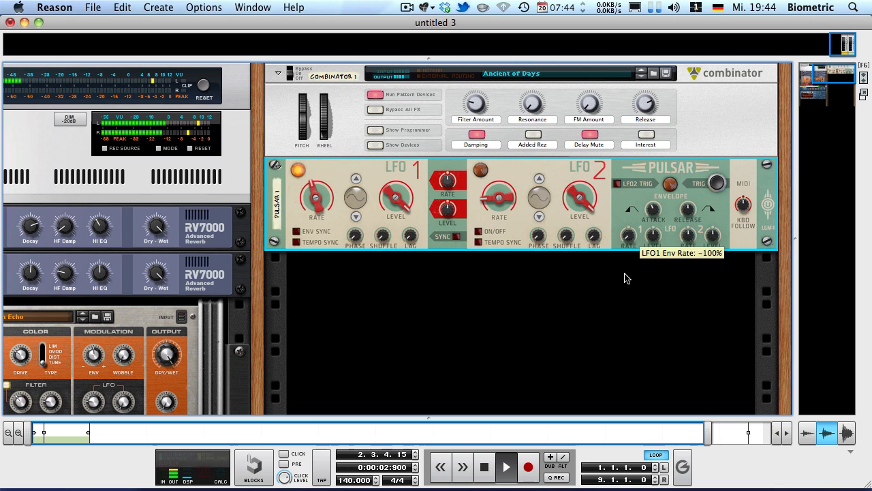
Step: Toggle LFO 1's envelope sync on and off, enable tempo sync, set the envelope release to about 314 ms, and stop playback
click(296, 232)
click(297, 232)
click(297, 242)
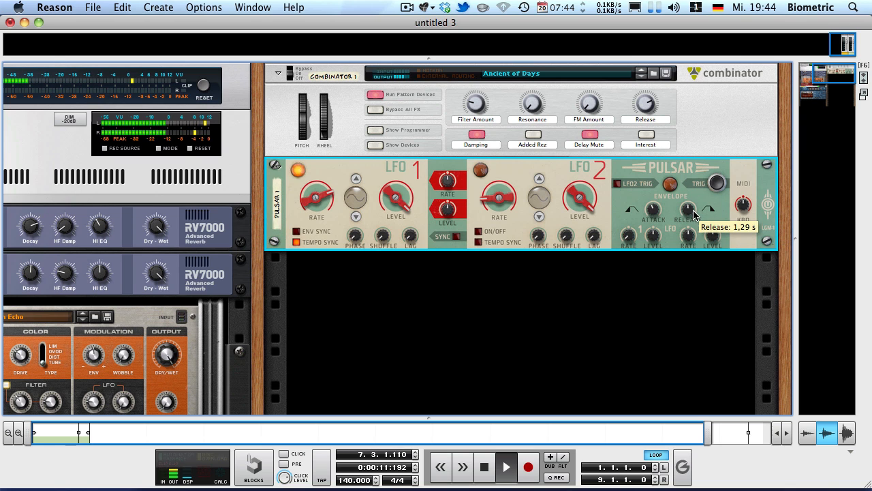
drag(688, 209, 687, 300)
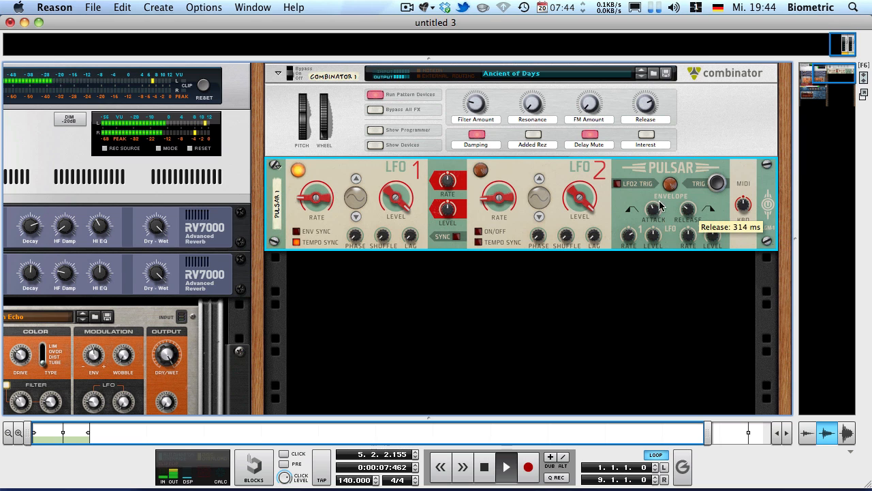
key(space)
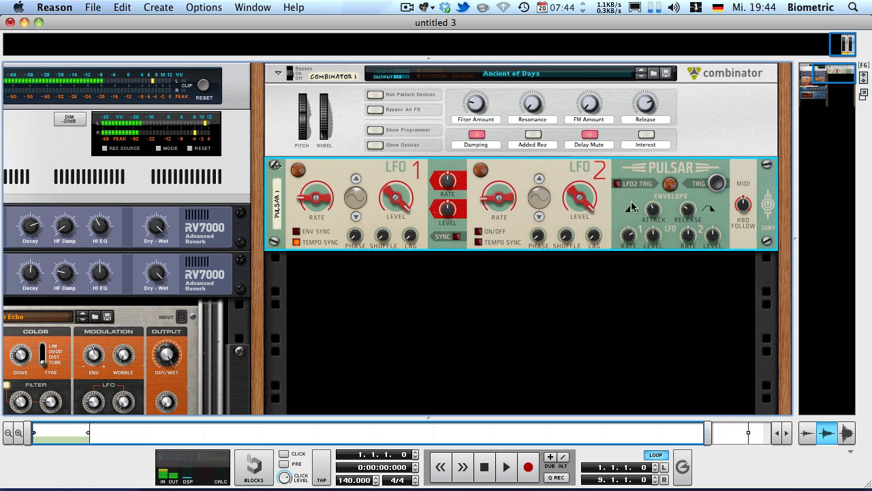
Step: Disable LFO 1's tempo sync and readjust its free rate, playing the song to hear the result, and stop playback
click(298, 241)
drag(325, 196, 312, 199)
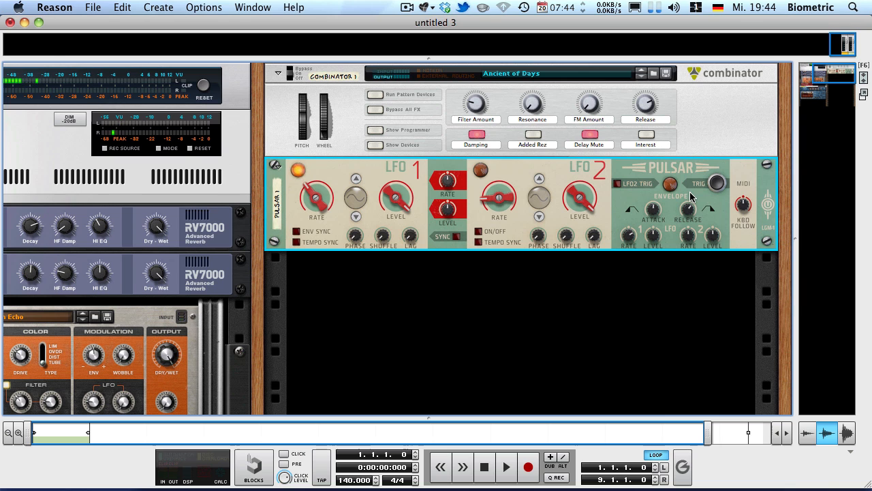
key(space)
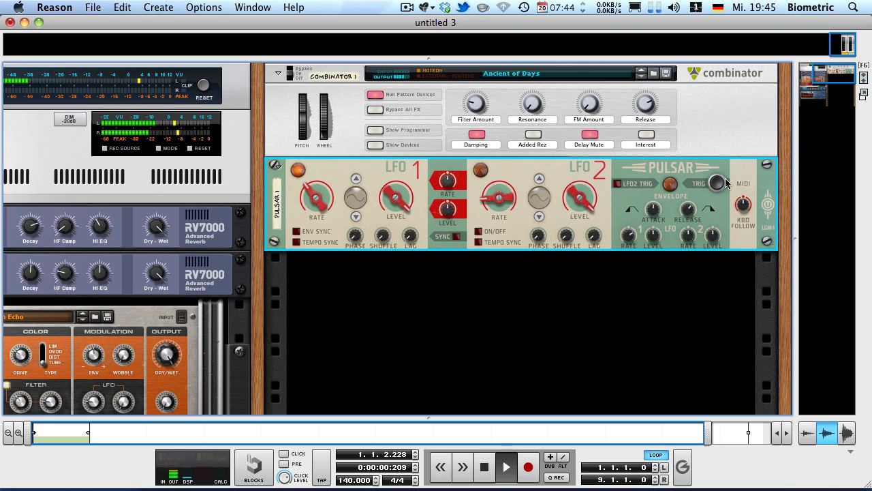
mouse_move(315, 194)
mouse_down()
mouse_move(308, 172)
mouse_move(315, 192)
mouse_up()
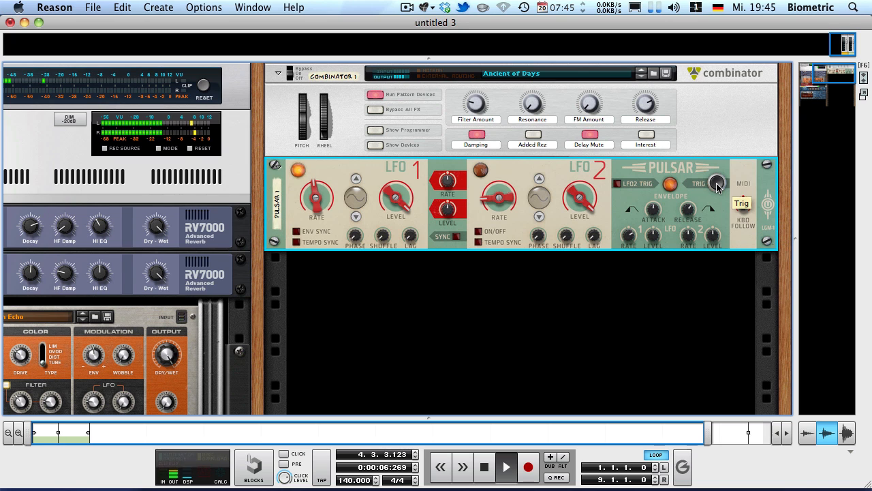
key(space)
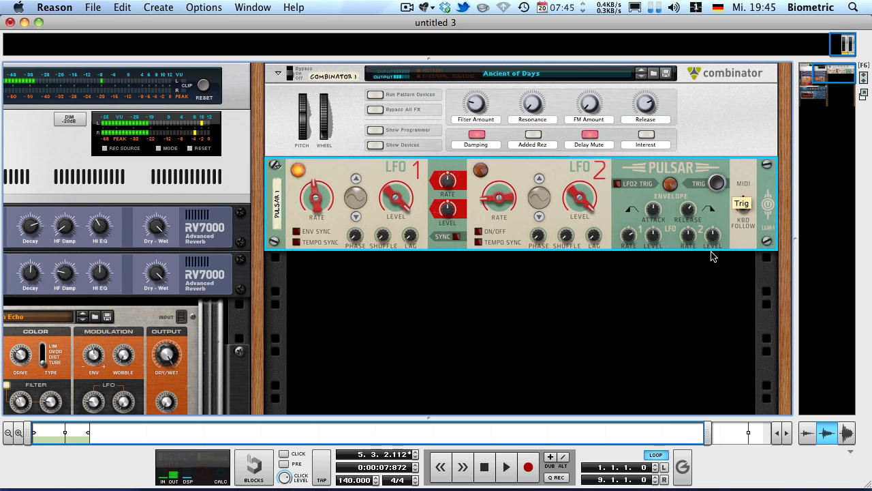
Step: Inspect the Pulsar's rear inputs and outputs, deselect the device, and return to the front of the rack
key(Tab)
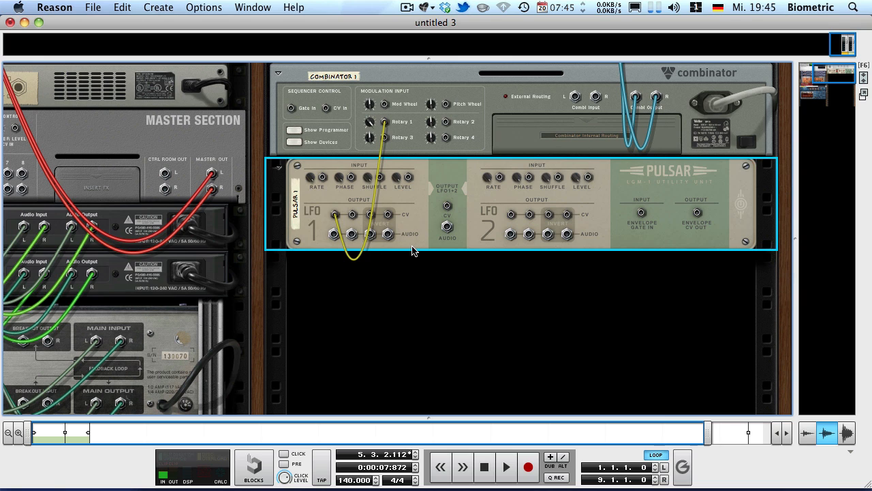
click(437, 284)
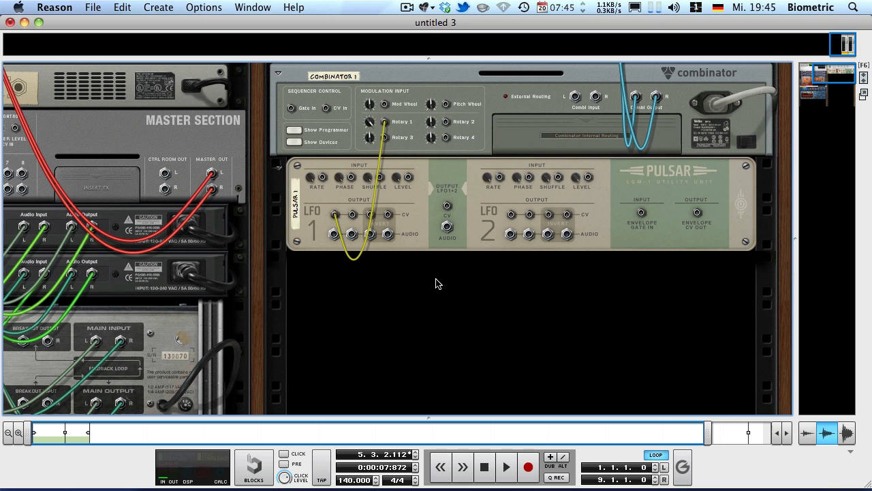
key(Tab)
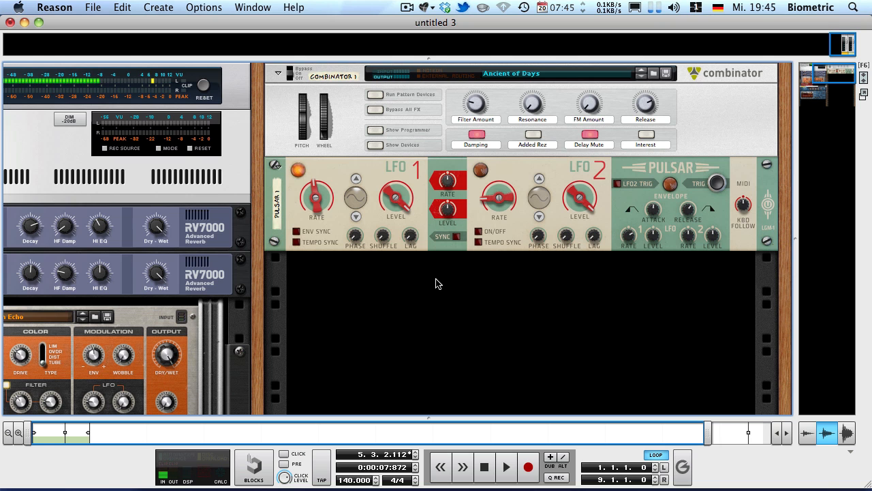